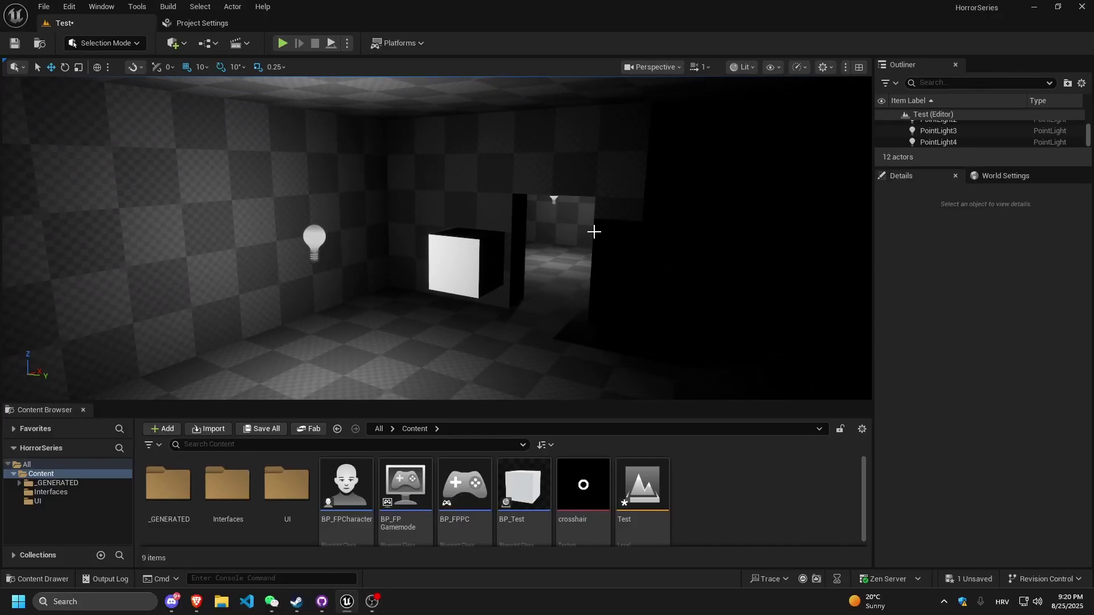
{"action": "right_click_drag", "start_coordinate": [595, 232], "coordinate": [353, 234]}
{"action": "key", "text": "w"}
{"action": "mouse_move", "coordinate": [607, 231]}
{"action": "left_mouse_down"}
{"action": "mouse_move", "coordinate": [618, 233]}
{"action": "mouse_move", "coordinate": [607, 231]}
{"action": "left_mouse_up"}
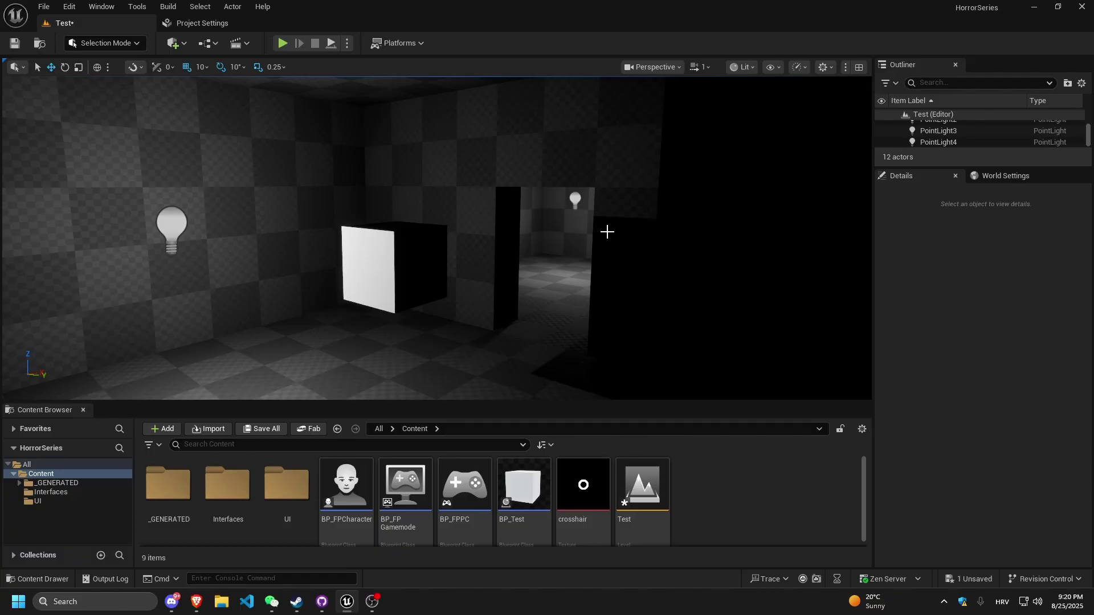
{"action": "key", "text": "a"}
{"action": "right_click_drag", "start_coordinate": [606, 232], "coordinate": [624, 235]}
{"action": "key", "text": "s"}
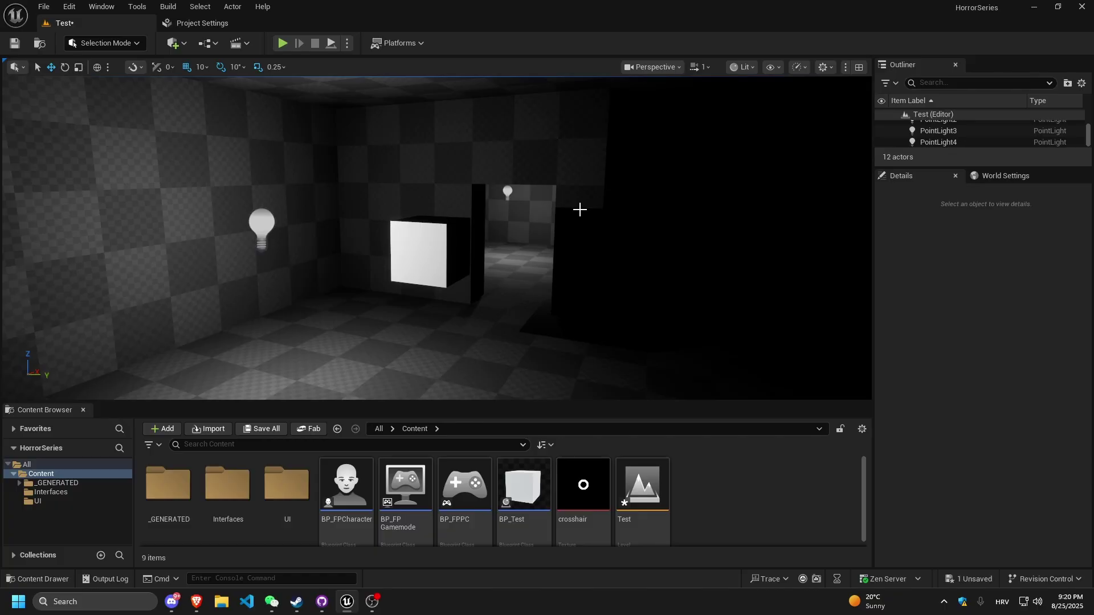
{"action": "key", "text": "w"}
{"action": "right_click_drag", "start_coordinate": [580, 210], "coordinate": [580, 211]}
{"action": "key", "text": "d"}
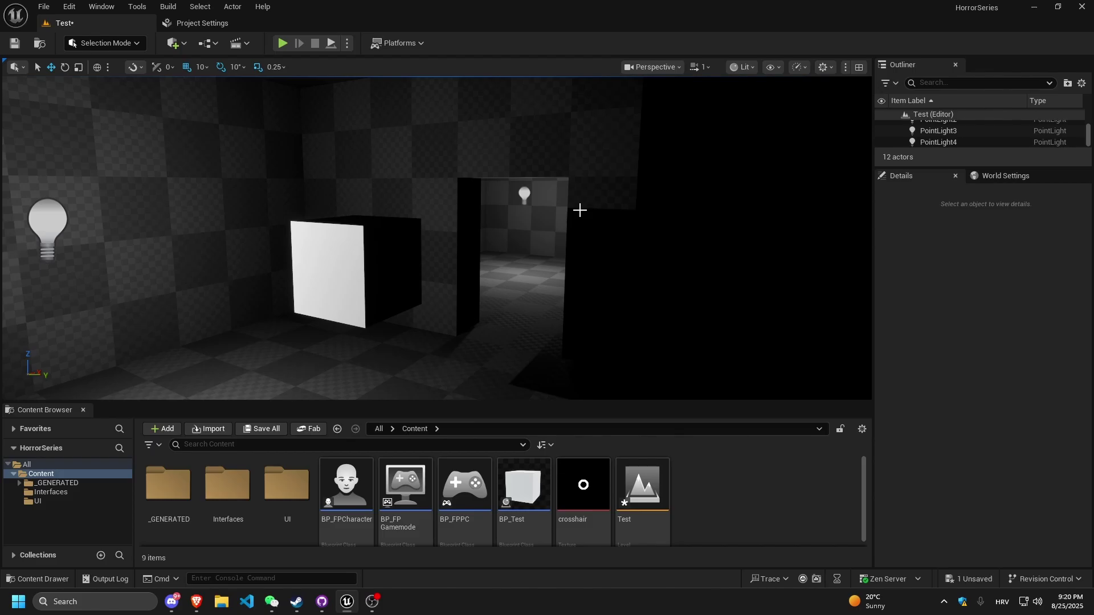
{"action": "scroll", "coordinate": [572, 194], "scroll_direction": "down", "scroll_amount": 5}
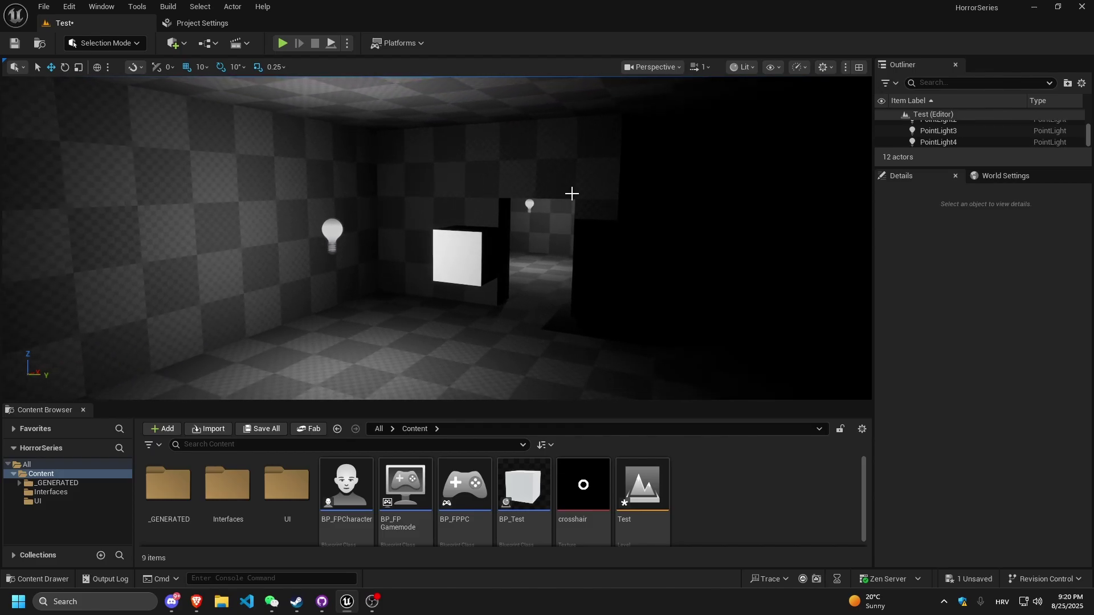
Step: Add a Post Process Volume to the level in the dark room with the single point light
{"action": "key", "text": "w"}
{"action": "right_click_drag", "start_coordinate": [437, 183], "coordinate": [450, 180]}
{"action": "key", "text": "w"}
{"action": "right_click_drag", "start_coordinate": [342, 194], "coordinate": [495, 194]}
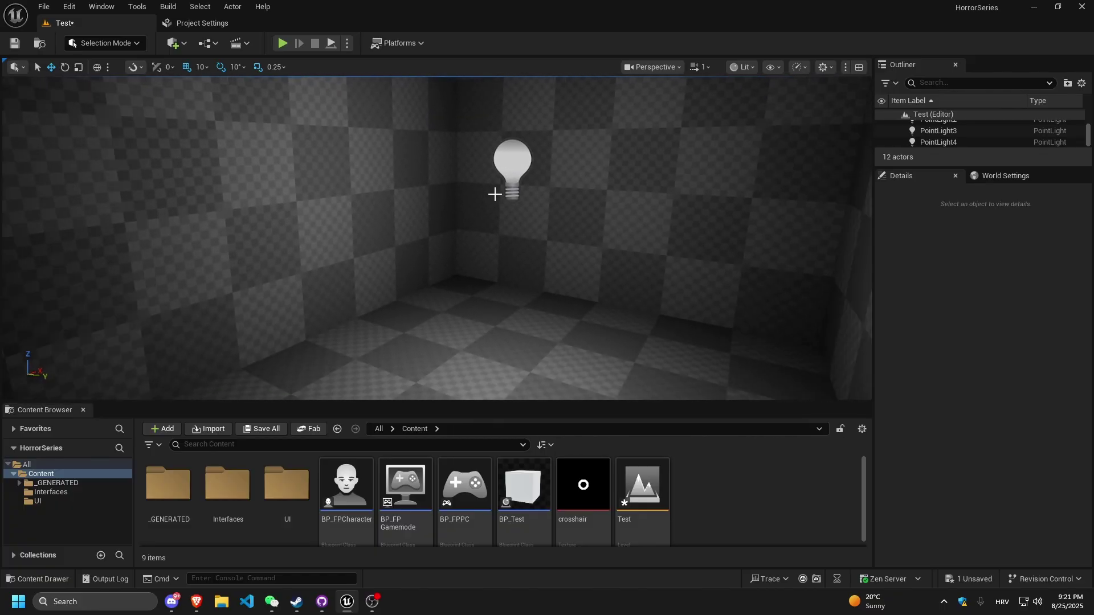
{"action": "left_click", "coordinate": [173, 44]}
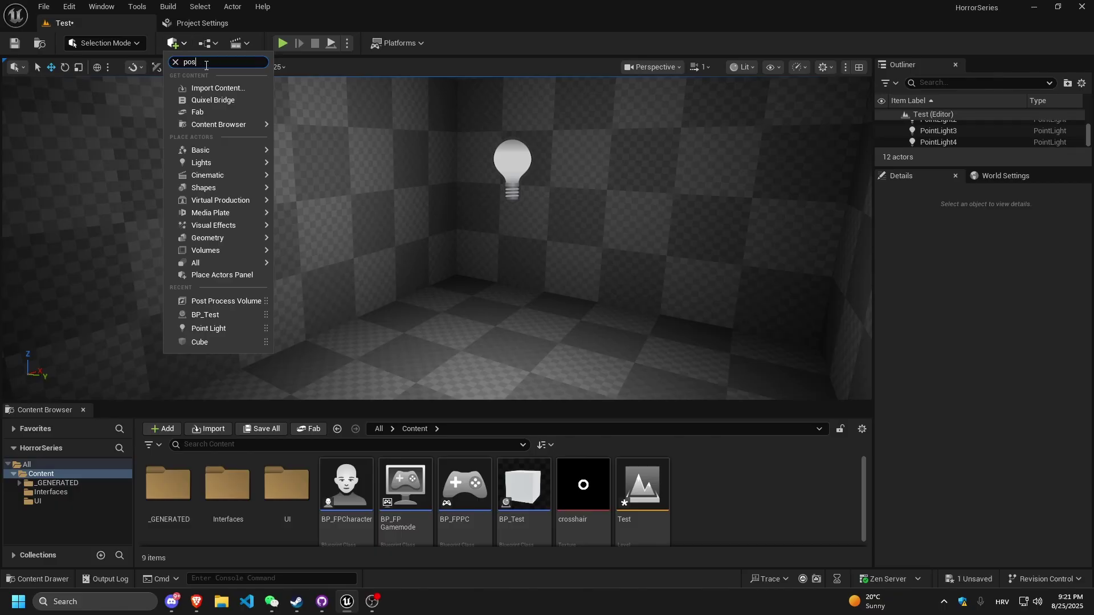
{"action": "type", "text": "post proc"}
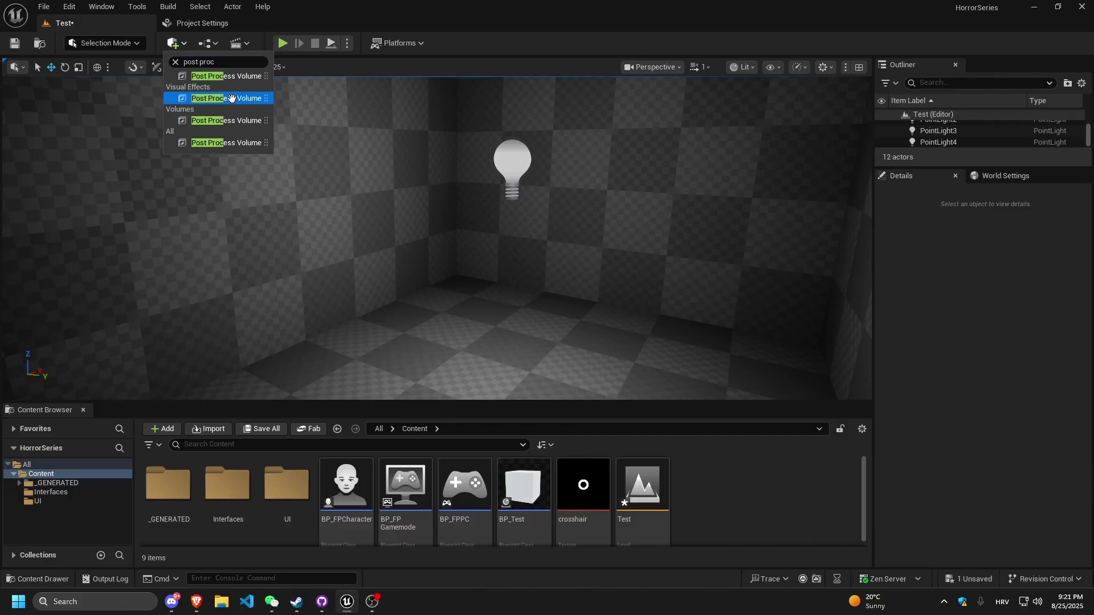
{"action": "left_click", "coordinate": [226, 102]}
Step: Move the Post Process Volume to about X 1740, Y -1320, Z 200, beneath the room's point light
{"action": "left_click_drag", "start_coordinate": [516, 231], "coordinate": [613, 282]}
{"action": "right_click_drag", "start_coordinate": [613, 282], "coordinate": [652, 303]}
{"action": "key", "text": "r"}
{"action": "right_click_drag", "start_coordinate": [498, 219], "coordinate": [475, 225]}
{"action": "key", "text": "s"}
{"action": "key", "text": "w"}
{"action": "key", "text": "d"}
{"action": "right_click_drag", "start_coordinate": [383, 244], "coordinate": [337, 212]}
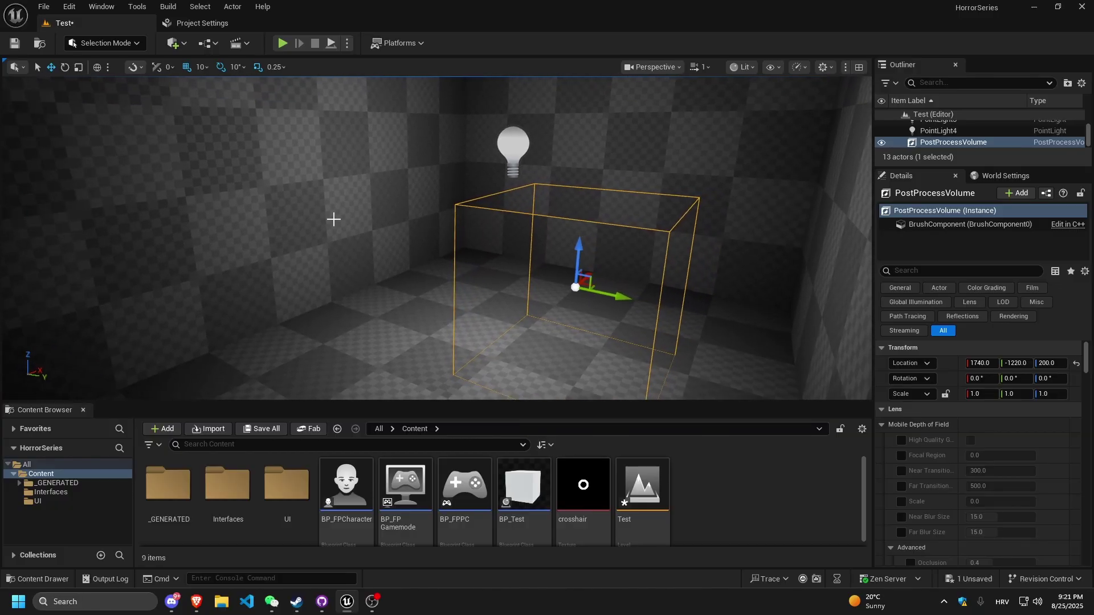
{"action": "left_click_drag", "start_coordinate": [603, 293], "coordinate": [504, 268]}
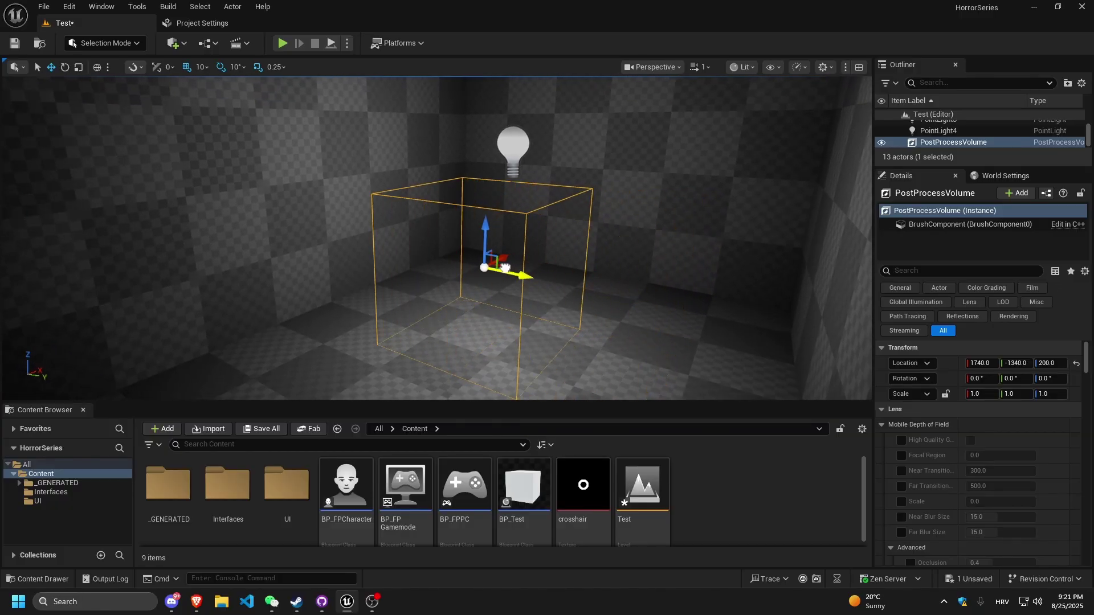
Step: Scale the Post Process Volume to about 5.5 in X and 3.25 in Y to span the room's floor area
{"action": "key", "text": "s"}
{"action": "right_click_drag", "start_coordinate": [500, 270], "coordinate": [473, 225]}
{"action": "key", "text": "w"}
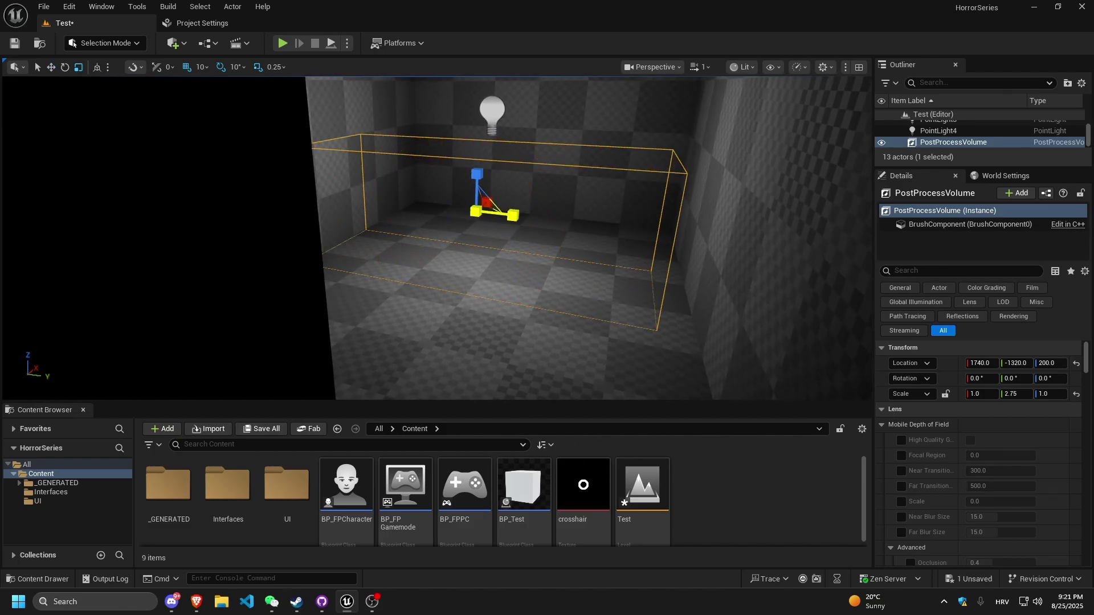
{"action": "key", "text": "s"}
{"action": "right_click_drag", "start_coordinate": [493, 214], "coordinate": [432, 222]}
{"action": "key", "text": "w"}
{"action": "left_click_drag", "start_coordinate": [681, 297], "coordinate": [718, 308]}
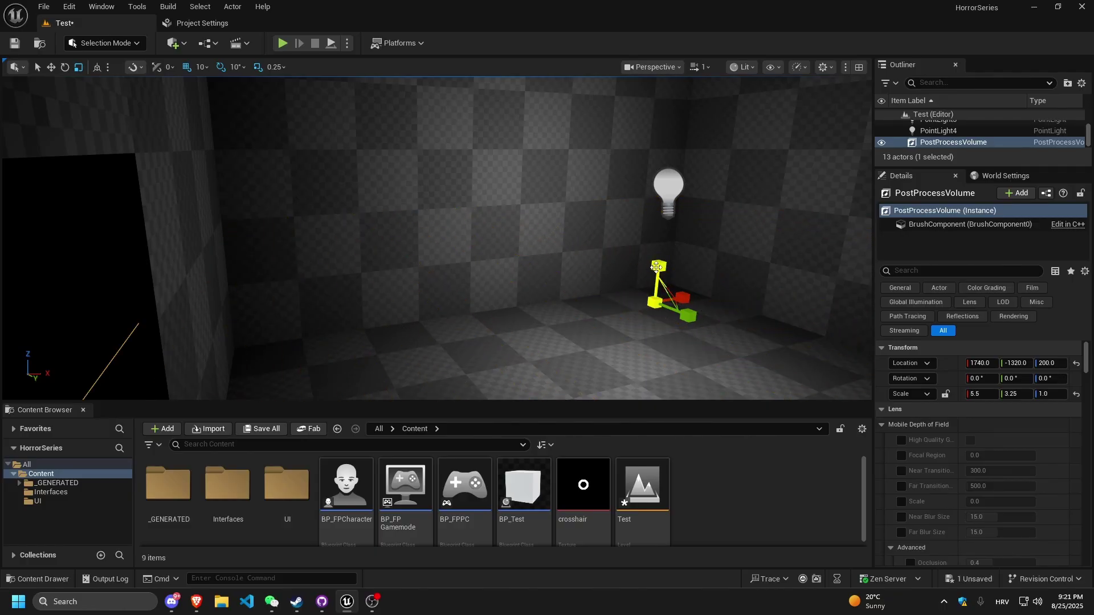
Step: Scale the Post Process Volume to about 3.25 in Z and check how it fits the room
{"action": "left_click_drag", "start_coordinate": [659, 266], "coordinate": [659, 252]}
{"action": "right_click_drag", "start_coordinate": [659, 252], "coordinate": [779, 250]}
{"action": "key", "text": "s"}
{"action": "key", "text": "w"}
{"action": "right_click_drag", "start_coordinate": [490, 268], "coordinate": [313, 271]}
{"action": "key", "text": "w"}
{"action": "right_click_drag", "start_coordinate": [426, 302], "coordinate": [194, 291]}
{"action": "key", "text": "s"}
Step: Select the PostProcessVolume in the Outliner again and give the actor list slightly more height
{"action": "left_click", "coordinate": [430, 292]}
{"action": "key", "text": "d"}
{"action": "scroll", "coordinate": [891, 136], "scroll_direction": "down", "scroll_amount": 5}
{"action": "left_click", "coordinate": [929, 146]}
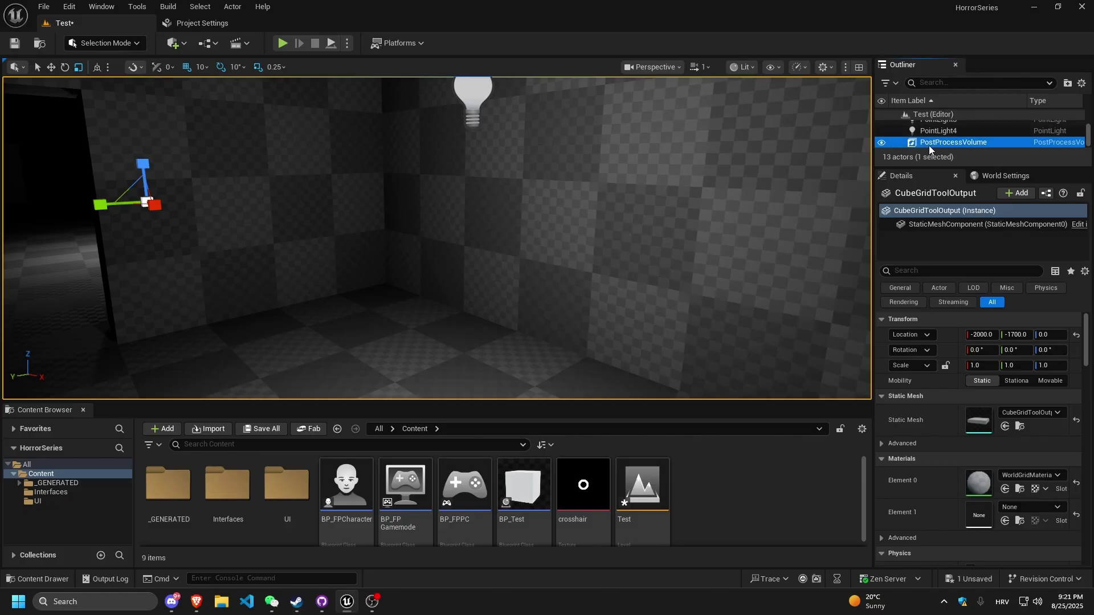
{"action": "left_click_drag", "start_coordinate": [941, 168], "coordinate": [946, 226]}
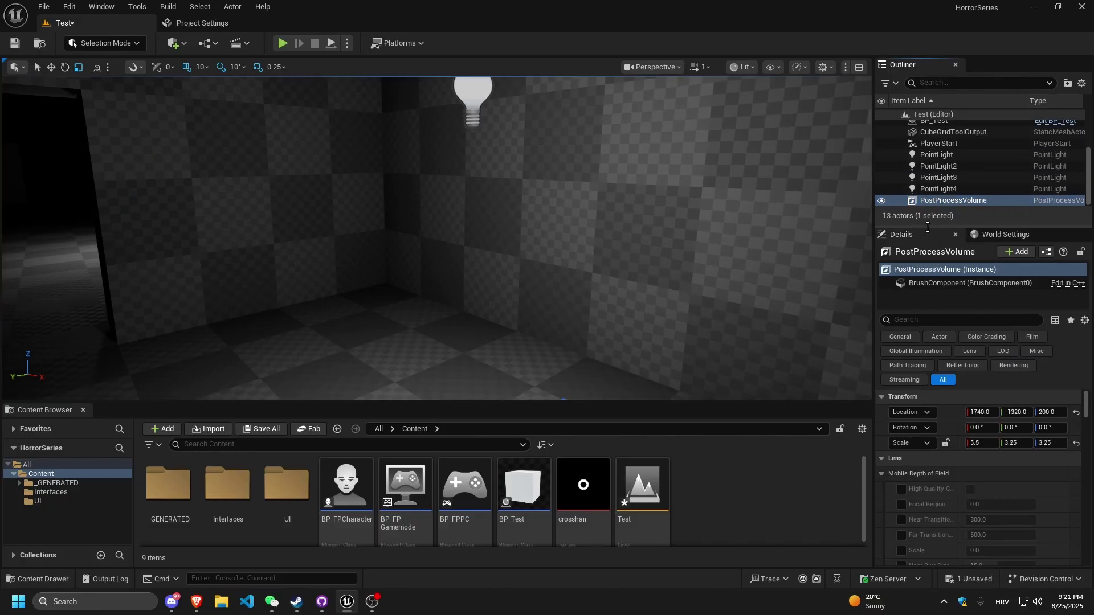
{"action": "left_click_drag", "start_coordinate": [928, 231], "coordinate": [930, 195]}
Step: Look through the Post Process Volume's properties and filter them by "film"
{"action": "scroll", "coordinate": [998, 374], "scroll_direction": "down", "scroll_amount": 4}
{"action": "scroll", "coordinate": [992, 401], "scroll_direction": "down", "scroll_amount": 10}
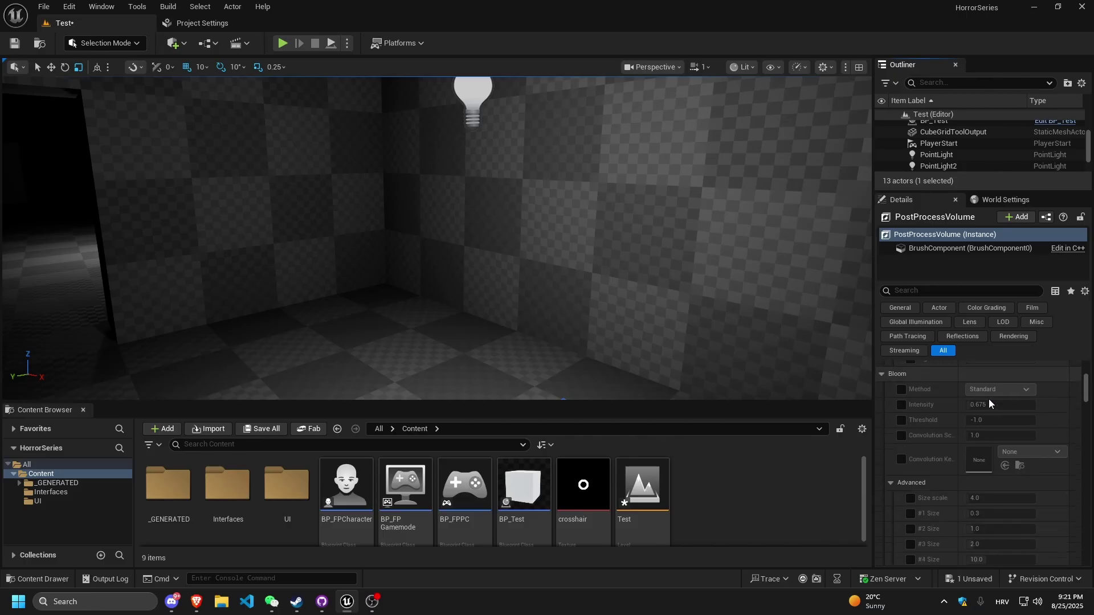
{"action": "scroll", "coordinate": [989, 418], "scroll_direction": "down", "scroll_amount": 10}
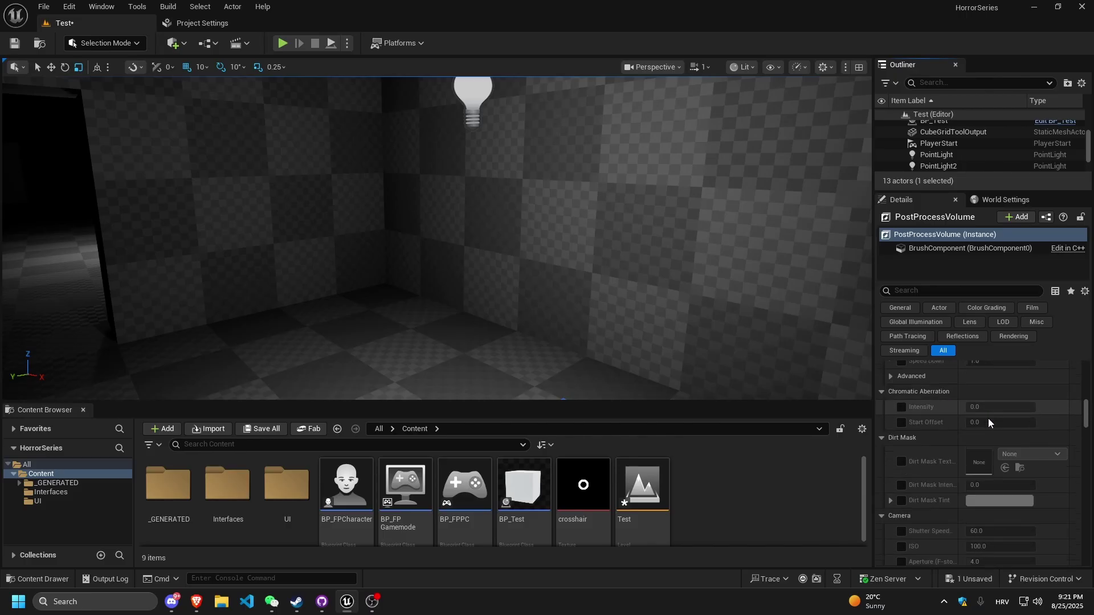
{"action": "scroll", "coordinate": [989, 428], "scroll_direction": "down", "scroll_amount": 10}
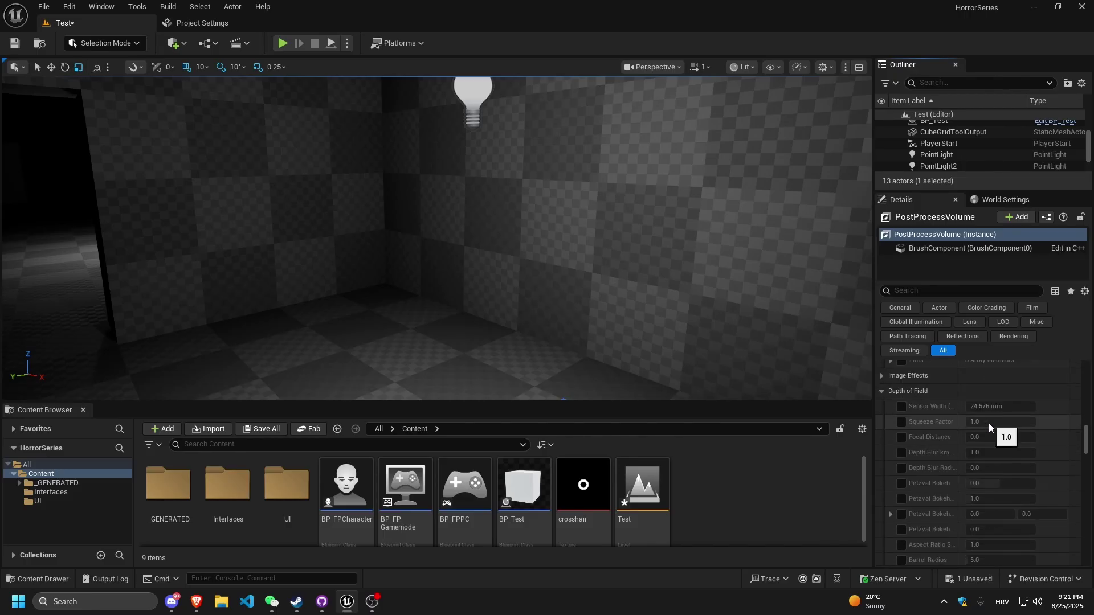
{"action": "scroll", "coordinate": [984, 422], "scroll_direction": "down", "scroll_amount": 4}
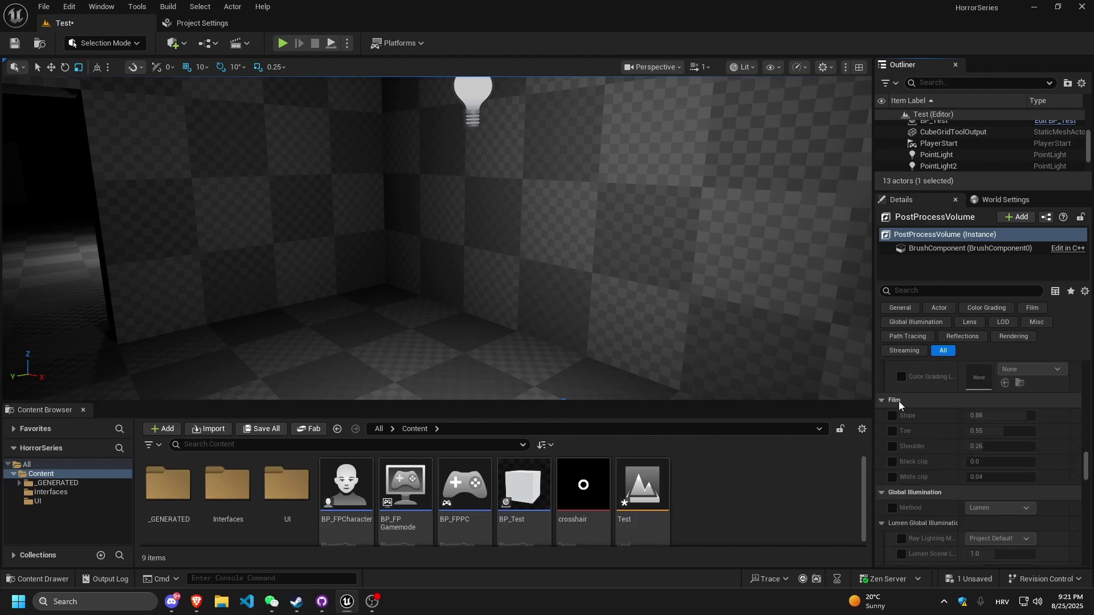
{"action": "left_click", "coordinate": [909, 291]}
{"action": "type", "text": "film"}
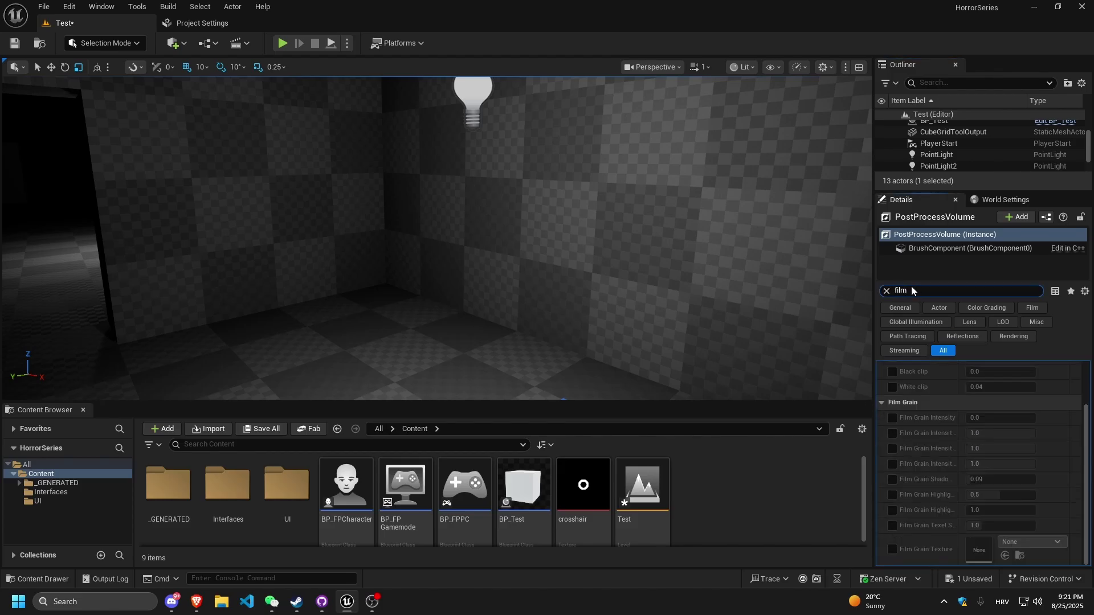
{"action": "scroll", "coordinate": [962, 453], "scroll_direction": "up", "scroll_amount": 2}
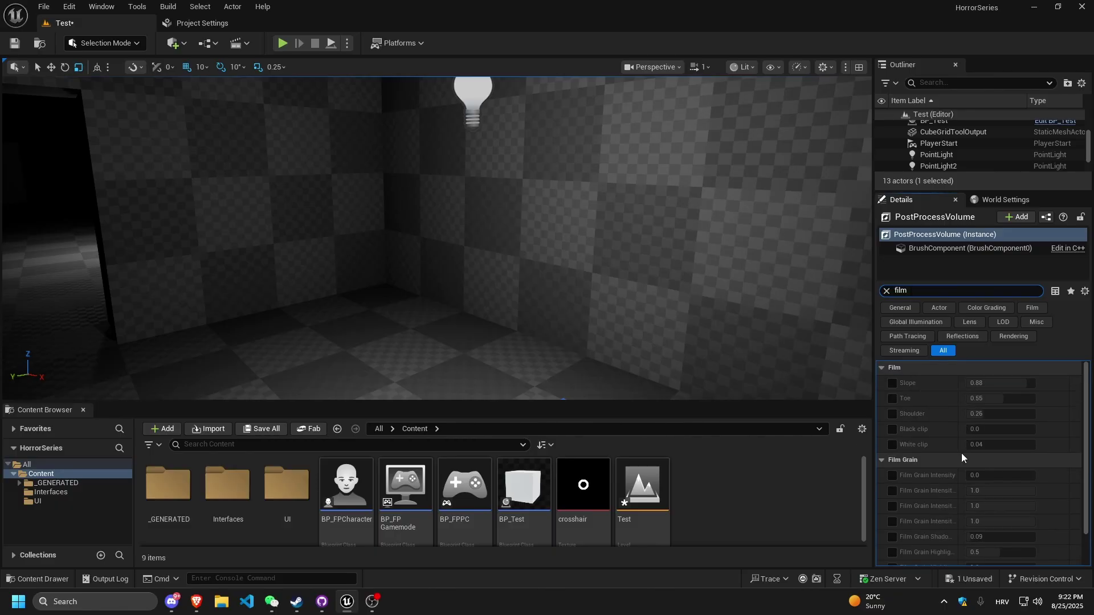
Step: Enable the volume's Film Slope and Toe overrides, setting Slope to 1.0 and Toe to about 0.79
{"action": "right_click_drag", "start_coordinate": [774, 374], "coordinate": [718, 362]}
{"action": "left_click", "coordinate": [893, 384]}
{"action": "mouse_move", "coordinate": [1017, 382]}
{"action": "left_mouse_down"}
{"action": "mouse_move", "coordinate": [983, 383]}
{"action": "mouse_move", "coordinate": [1017, 383]}
{"action": "left_mouse_up"}
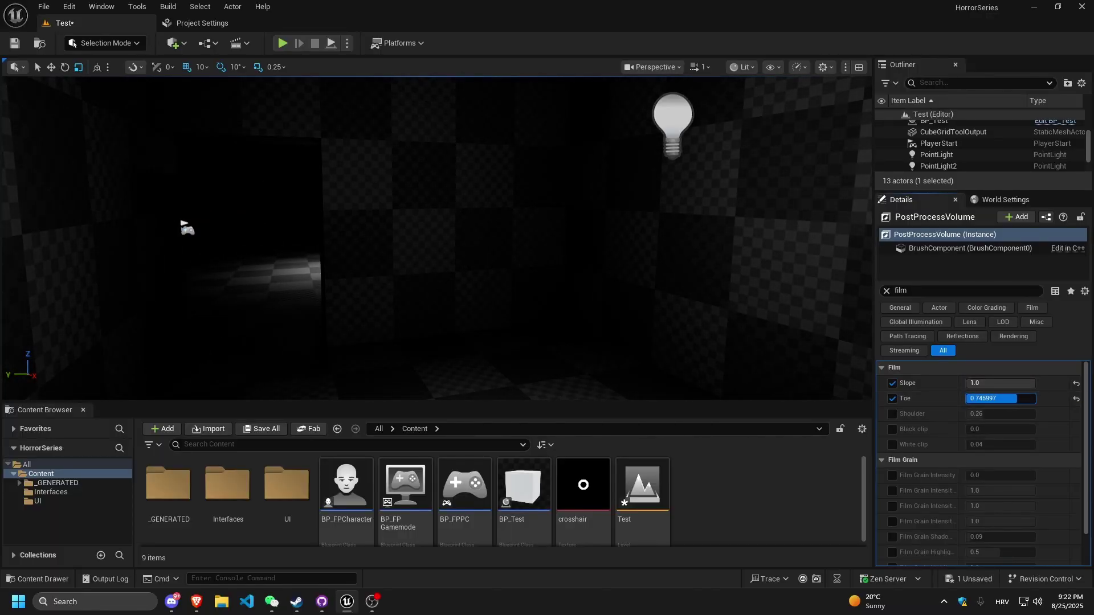
{"action": "right_click_drag", "start_coordinate": [660, 304], "coordinate": [630, 298]}
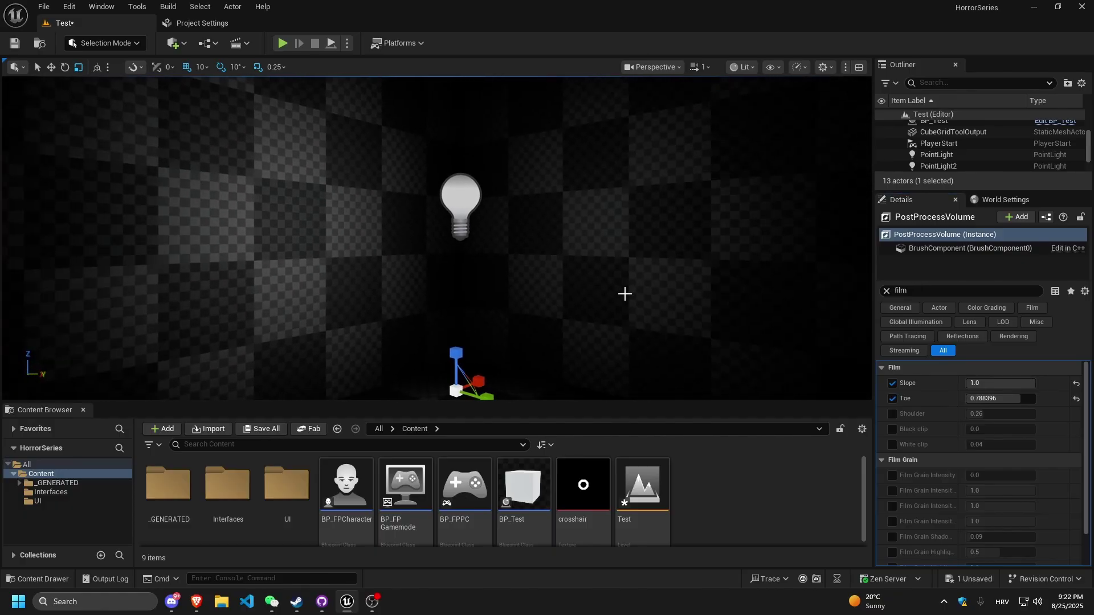
Step: Clear the property filter for the room's point light and lower its intensity to about 4 cd
{"action": "left_click", "coordinate": [486, 210]}
{"action": "left_click", "coordinate": [459, 200]}
{"action": "right_click_drag", "start_coordinate": [459, 200], "coordinate": [406, 219]}
{"action": "key", "text": "w"}
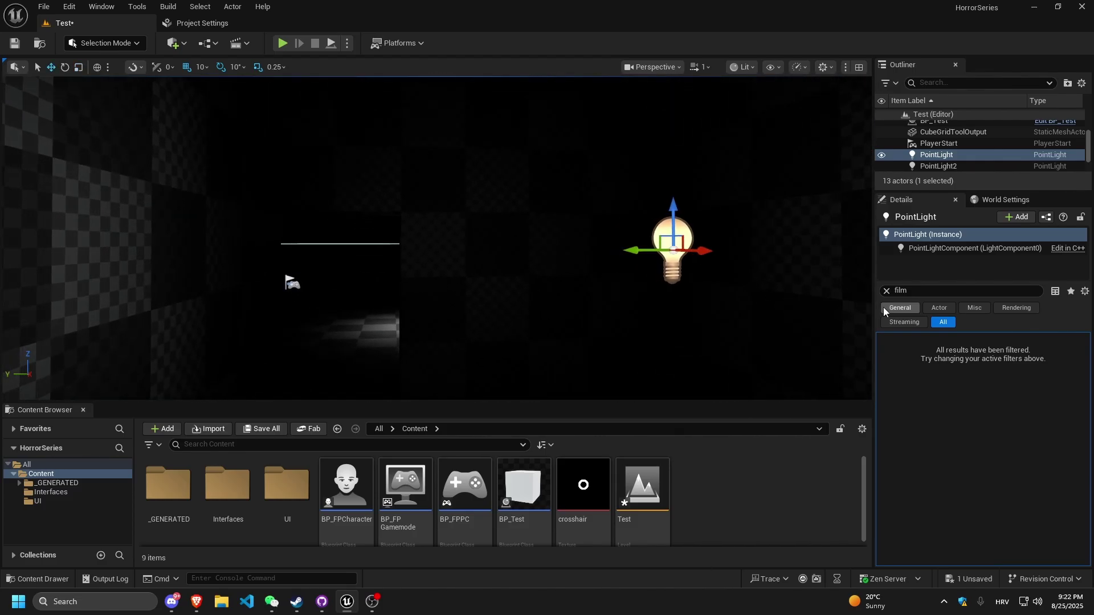
{"action": "left_click", "coordinate": [887, 292]}
{"action": "right_click_drag", "start_coordinate": [808, 292], "coordinate": [849, 305]}
{"action": "mouse_move", "coordinate": [602, 268]}
{"action": "right_mouse_down"}
{"action": "mouse_move", "coordinate": [594, 263]}
{"action": "mouse_move", "coordinate": [585, 302]}
{"action": "mouse_move", "coordinate": [607, 267]}
{"action": "right_mouse_up"}
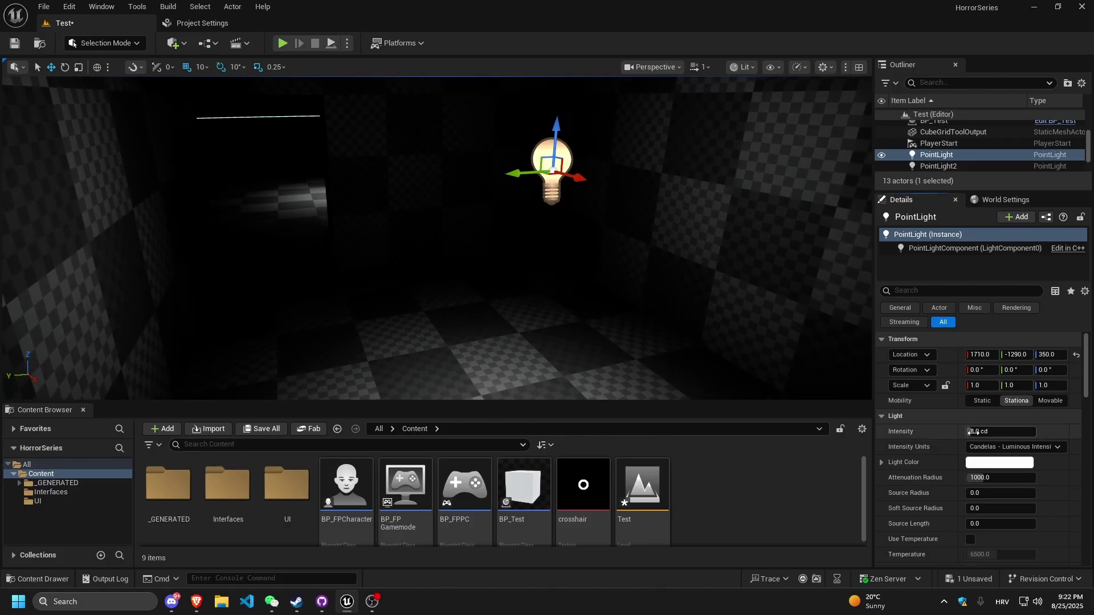
{"action": "left_click_drag", "start_coordinate": [1001, 432], "coordinate": [986, 432]}
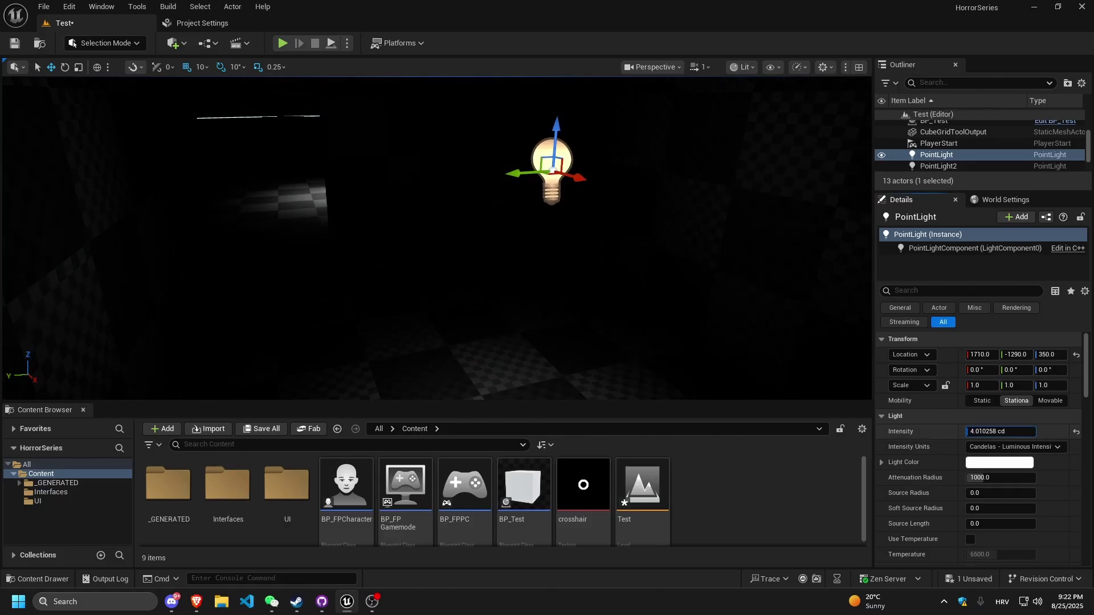
Step: Play the level in fullscreen and walk past the white cube through the doorway into the post-processed room
{"action": "key", "text": "w"}
{"action": "right_click_drag", "start_coordinate": [649, 317], "coordinate": [447, 330]}
{"action": "key", "text": "s"}
{"action": "left_click", "coordinate": [283, 43]}
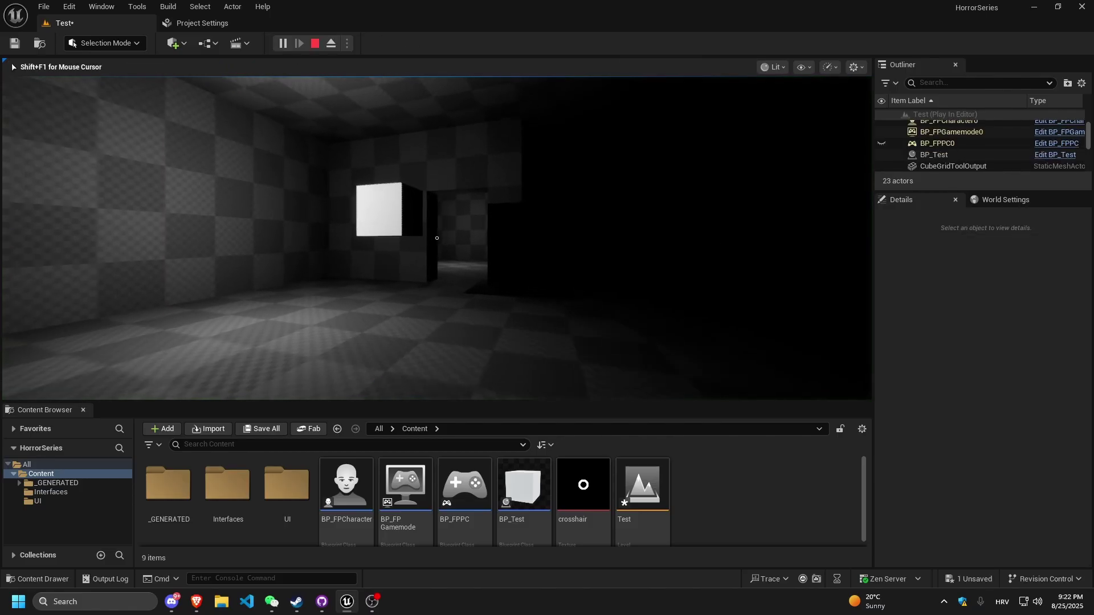
{"action": "key", "text": "F11"}
{"action": "key", "text": "w"}
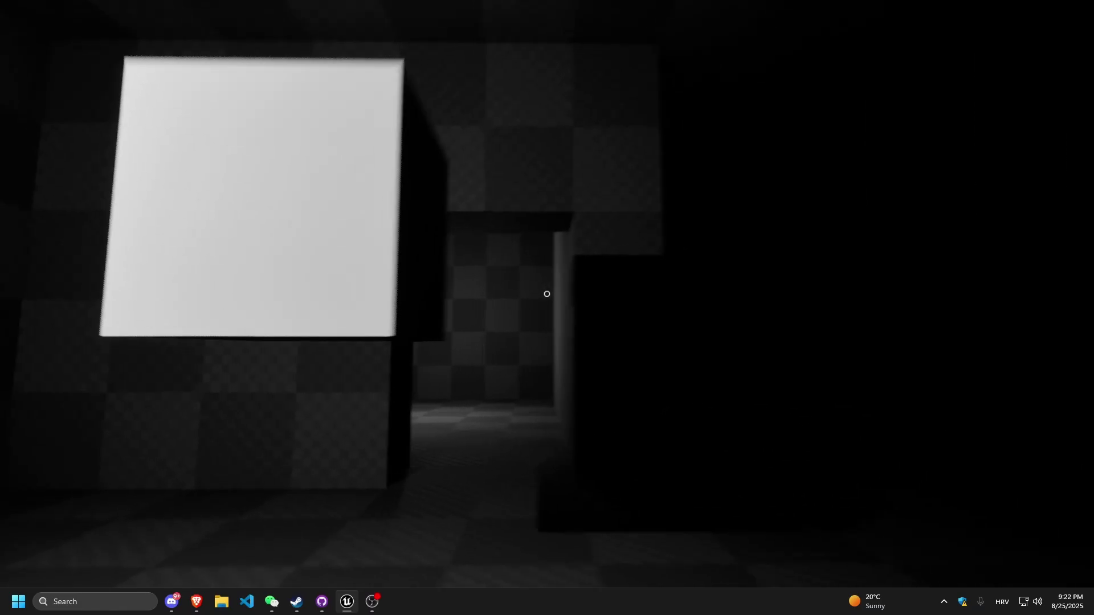
{"action": "key", "text": "d"}
{"action": "key", "text": "w"}
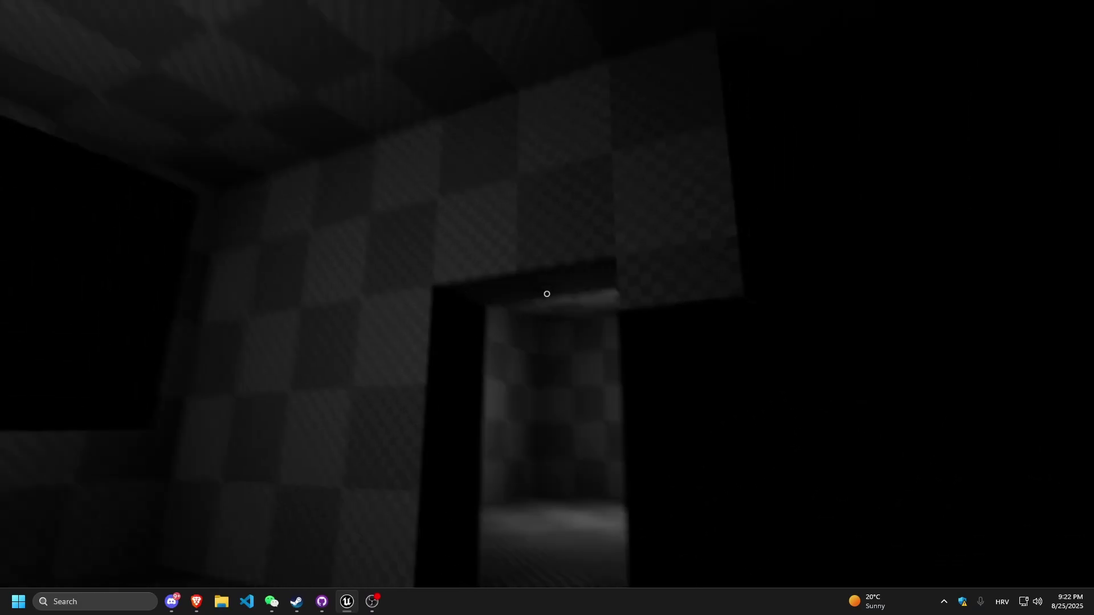
{"action": "key", "text": "w"}
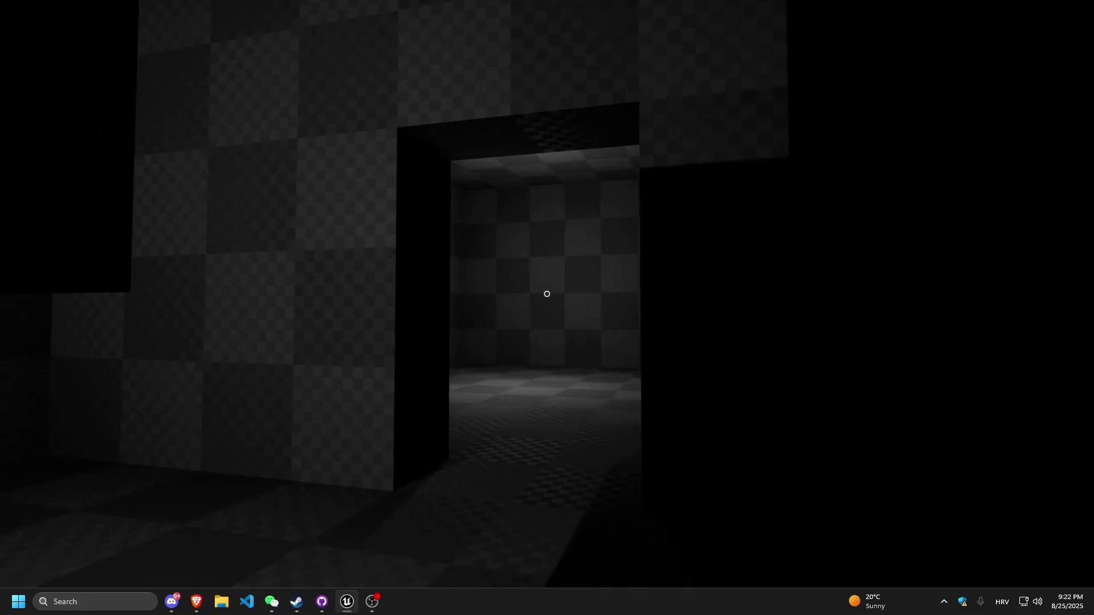
{"action": "key", "text": "w"}
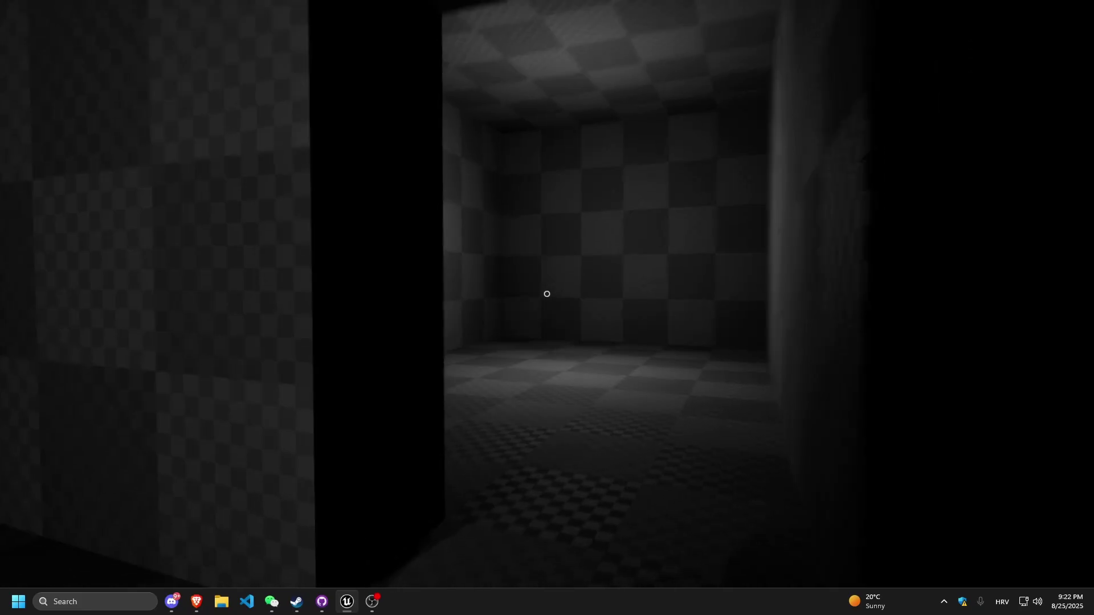
{"action": "key", "text": "w"}
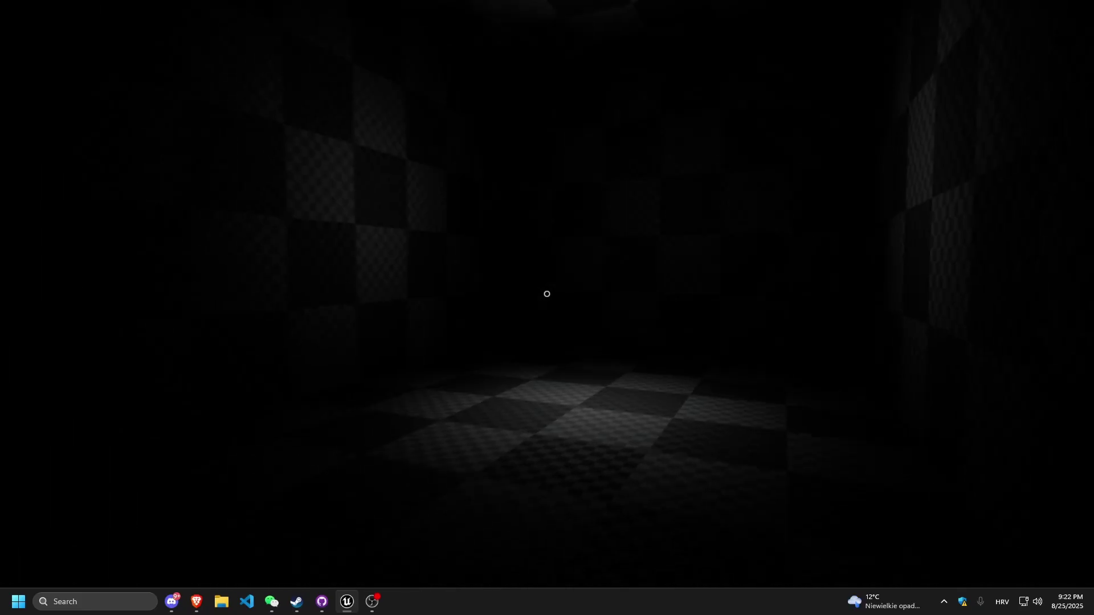
Step: Walk between the darkened room and the cube room to compare their lighting, and end the play session
{"action": "key", "text": "s"}
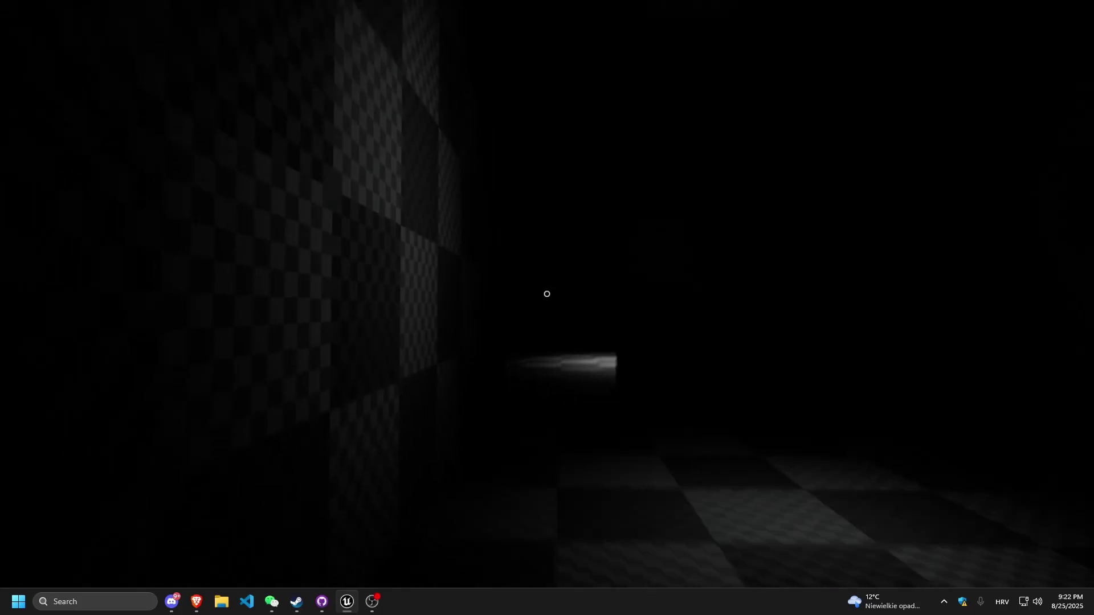
{"action": "key", "text": "w"}
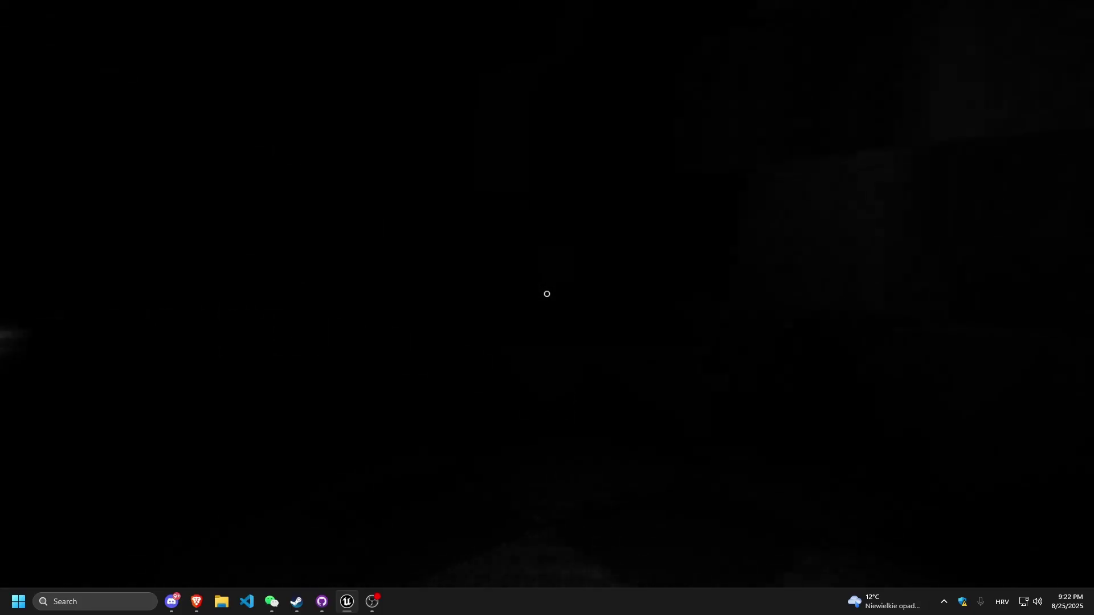
{"action": "key", "text": "s"}
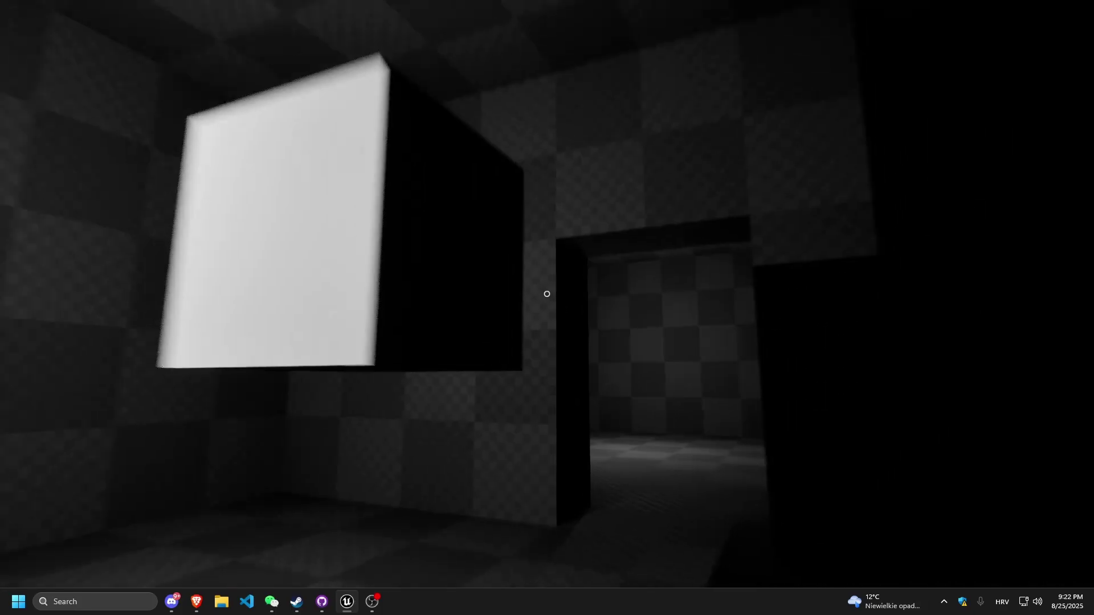
{"action": "key", "text": "w"}
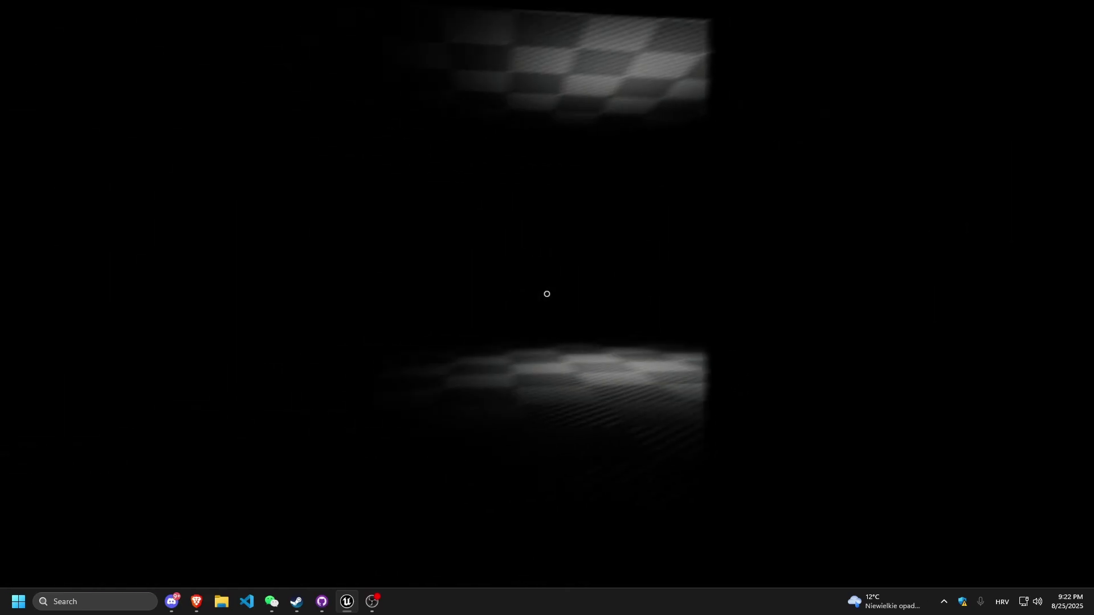
{"action": "key", "text": "Escape"}
Step: Duplicate the selected point light and move the copy across the room
{"action": "key", "text": "s"}
{"action": "mouse_move", "coordinate": [653, 271]}
{"action": "right_mouse_down"}
{"action": "mouse_move", "coordinate": [758, 256]}
{"action": "mouse_move", "coordinate": [826, 285]}
{"action": "mouse_move", "coordinate": [653, 272]}
{"action": "right_mouse_up"}
{"action": "left_click", "coordinate": [131, 316]}
{"action": "right_click_drag", "start_coordinate": [131, 317], "coordinate": [245, 305]}
{"action": "key", "text": "a"}
{"action": "left_click_drag", "start_coordinate": [258, 291], "coordinate": [1020, 349], "text": "alt"}
{"action": "right_click_drag", "start_coordinate": [1020, 349], "coordinate": [1083, 345]}
{"action": "key", "text": "a"}
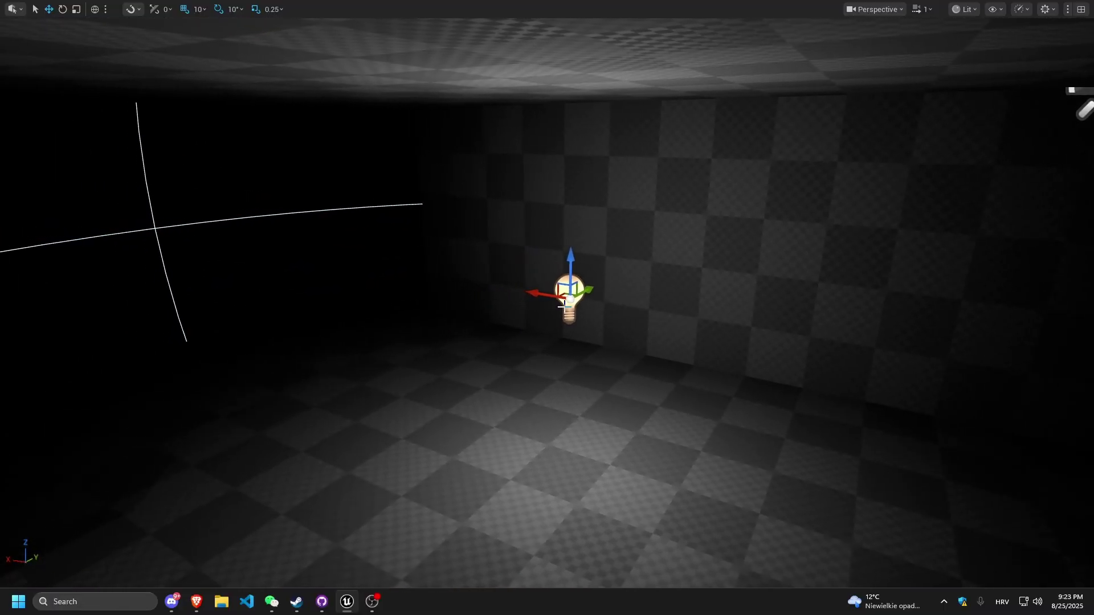
Step: Move the duplicated point light across into the neighbouring room, near its far corner
{"action": "left_click_drag", "start_coordinate": [541, 296], "coordinate": [206, 235]}
{"action": "key", "text": "d"}
{"action": "right_click_drag", "start_coordinate": [207, 235], "coordinate": [93, 249]}
{"action": "key", "text": "w"}
{"action": "left_click", "coordinate": [433, 289]}
{"action": "key", "text": "w"}
{"action": "right_click_drag", "start_coordinate": [432, 288], "coordinate": [373, 321]}
{"action": "right_click_drag", "start_coordinate": [532, 311], "coordinate": [494, 293]}
{"action": "key", "text": "s"}
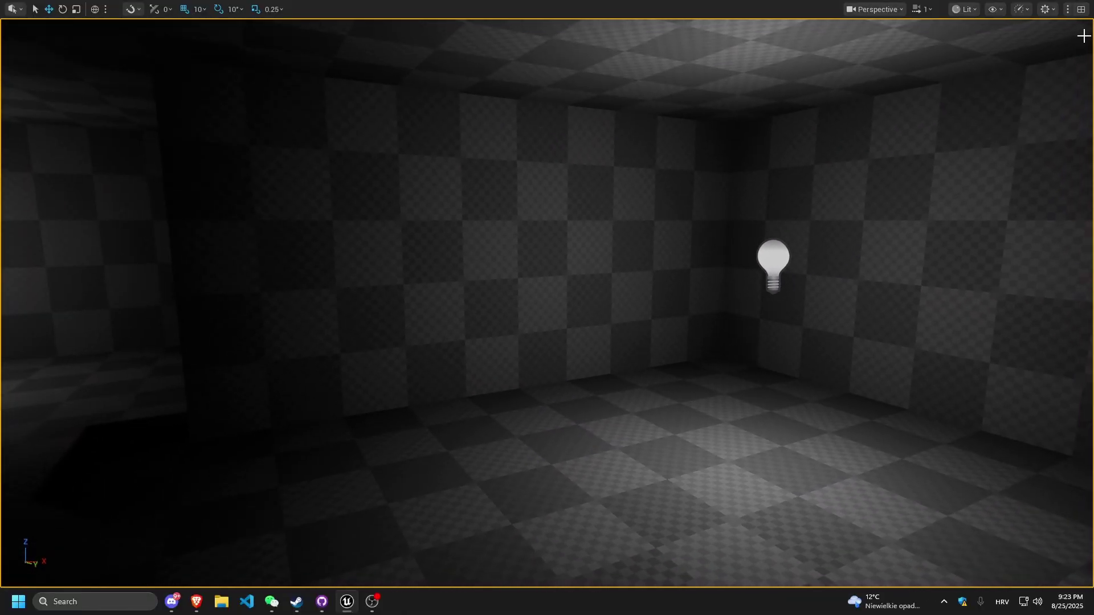
Step: Add a basic Cube shape near the corner of the newly lit room
{"action": "key", "text": "F11"}
{"action": "mouse_move", "coordinate": [557, 175]}
{"action": "right_mouse_down"}
{"action": "mouse_move", "coordinate": [577, 170]}
{"action": "mouse_move", "coordinate": [563, 182]}
{"action": "right_mouse_up"}
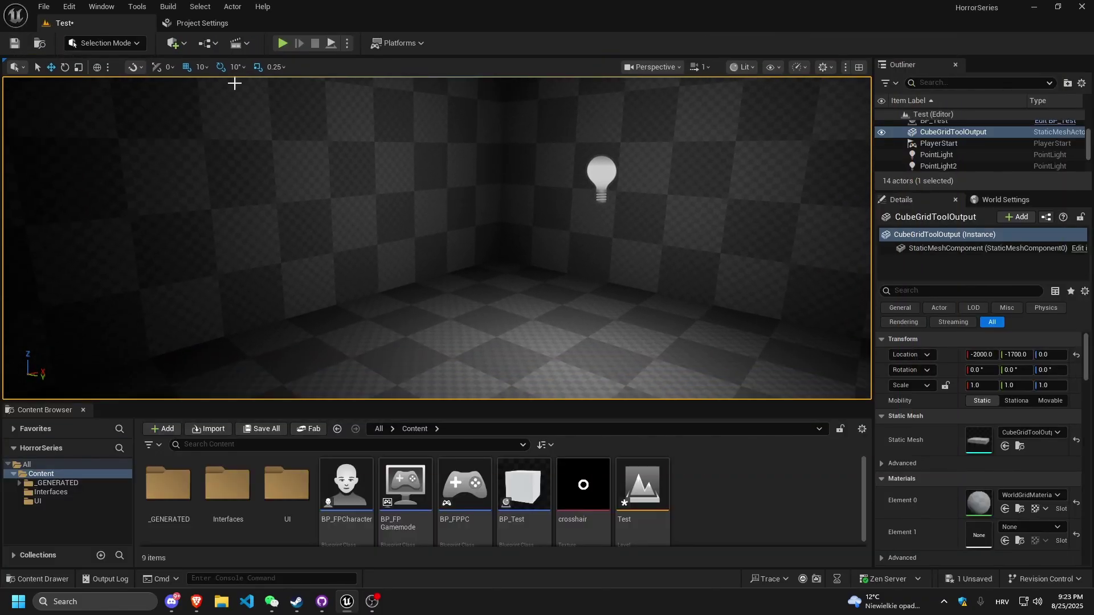
{"action": "left_click", "coordinate": [175, 43]}
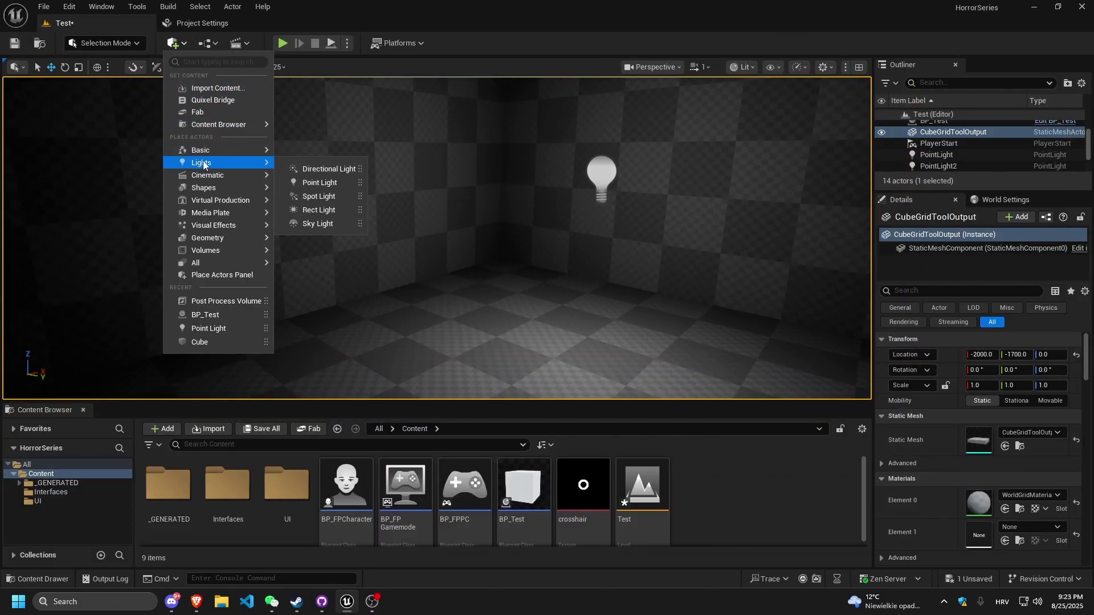
{"action": "mouse_move", "coordinate": [228, 187]}
{"action": "left_click", "coordinate": [342, 191]}
{"action": "key", "text": "w"}
{"action": "right_click_drag", "start_coordinate": [363, 211], "coordinate": [349, 239]}
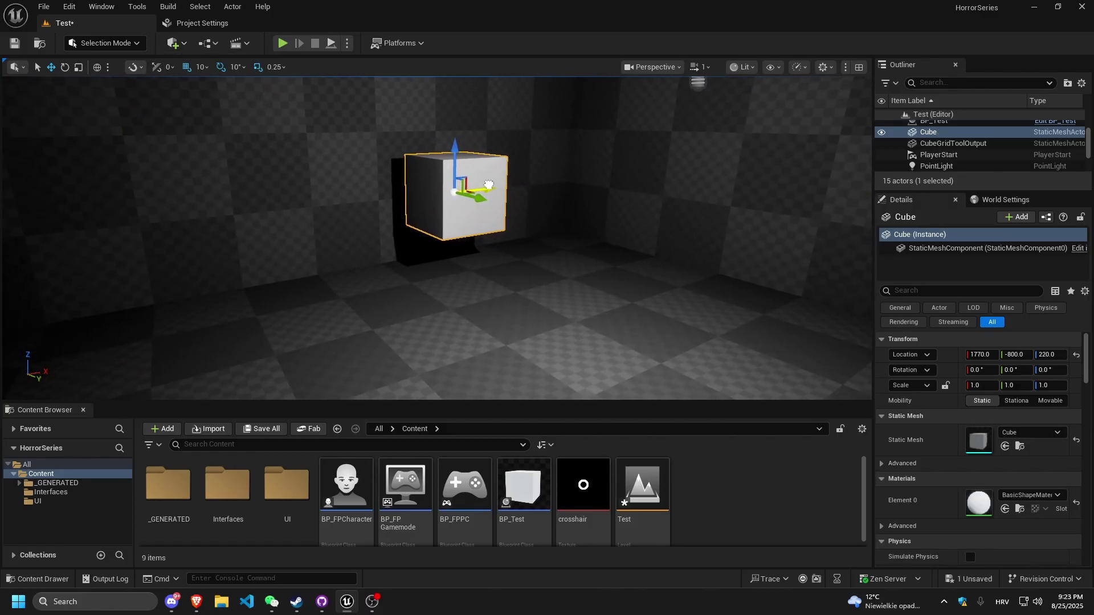
Step: Lower the cube toward the floor by the back wall at about 2030, -600, 130 and stretch it to 3.25 along Y
{"action": "left_click_drag", "start_coordinate": [484, 187], "coordinate": [604, 182]}
{"action": "left_click_drag", "start_coordinate": [588, 142], "coordinate": [587, 196]}
{"action": "key", "text": "r"}
{"action": "left_click_drag", "start_coordinate": [617, 242], "coordinate": [798, 299]}
{"action": "left_click_drag", "start_coordinate": [736, 274], "coordinate": [728, 272]}
{"action": "right_click_drag", "start_coordinate": [728, 275], "coordinate": [504, 241]}
{"action": "left_click", "coordinate": [728, 278]}
{"action": "left_click", "coordinate": [563, 242]}
{"action": "key", "text": "w"}
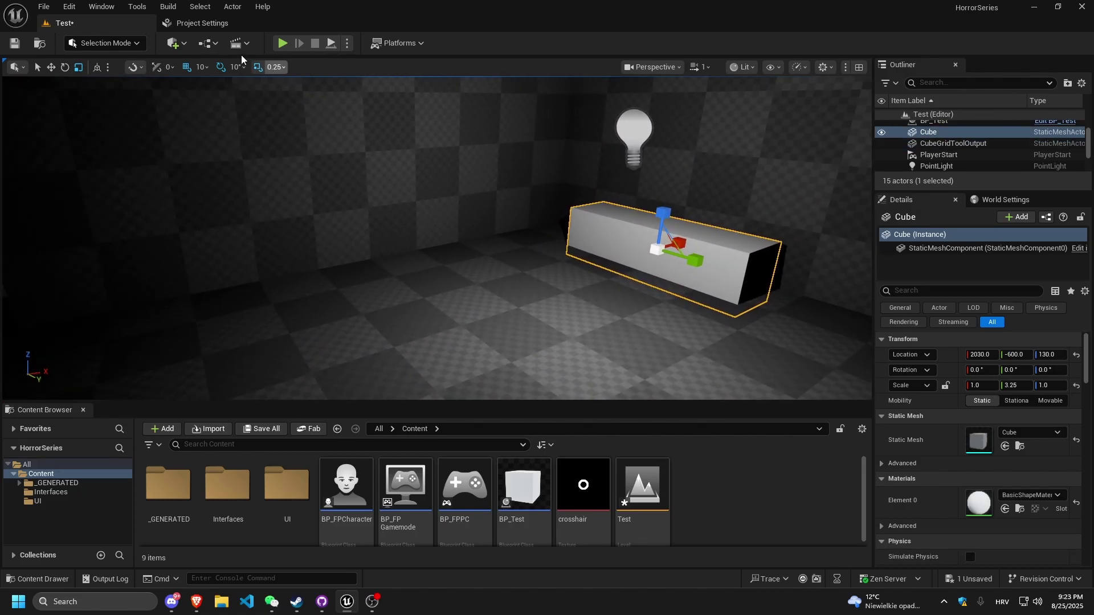
Step: Add a Post Process Volume around the stretched block, at about 1940, -640, 140, and enlarge it to 2.5 × 2.25 × 1.5
{"action": "left_click", "coordinate": [176, 44]}
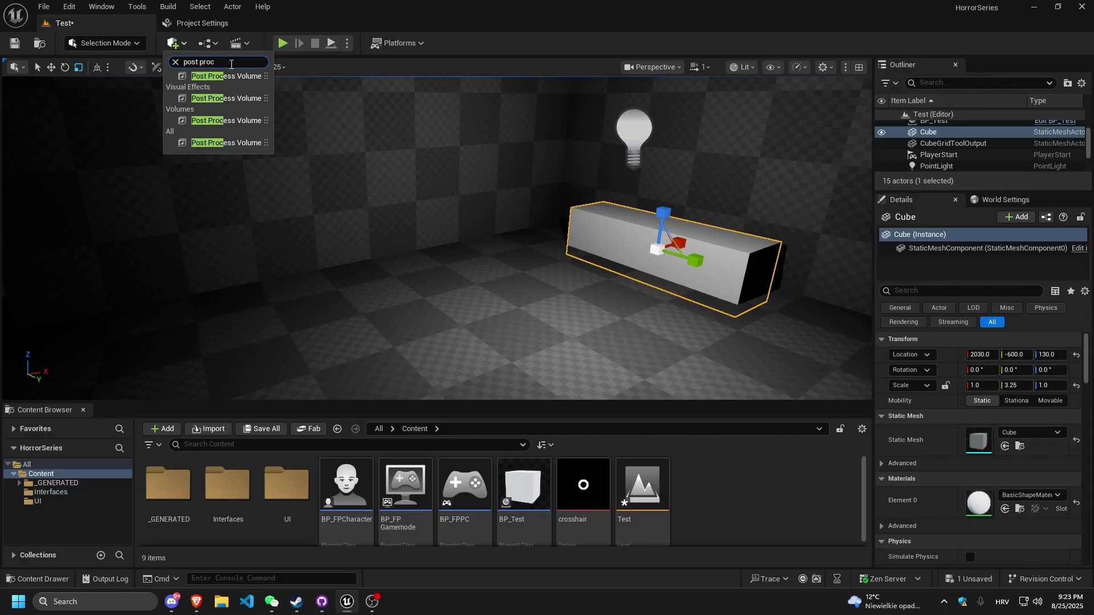
{"action": "left_click", "coordinate": [240, 77]}
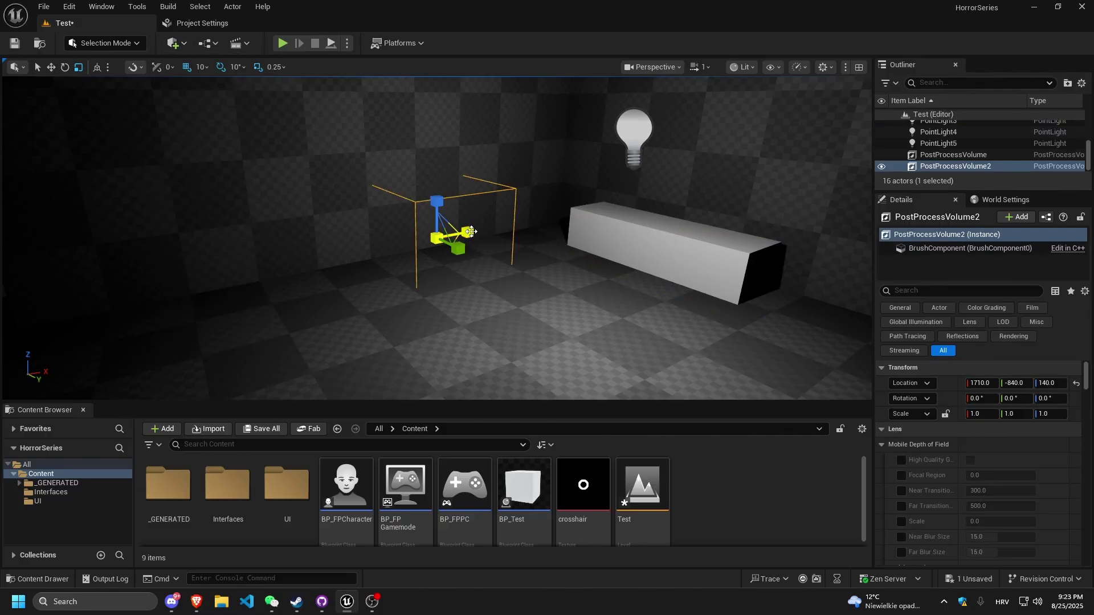
{"action": "right_click_drag", "start_coordinate": [478, 249], "coordinate": [525, 249]}
{"action": "key", "text": "a"}
{"action": "key", "text": "r"}
{"action": "left_click_drag", "start_coordinate": [401, 247], "coordinate": [546, 222]}
{"action": "key", "text": "r"}
{"action": "key", "text": "w"}
{"action": "key", "text": "r"}
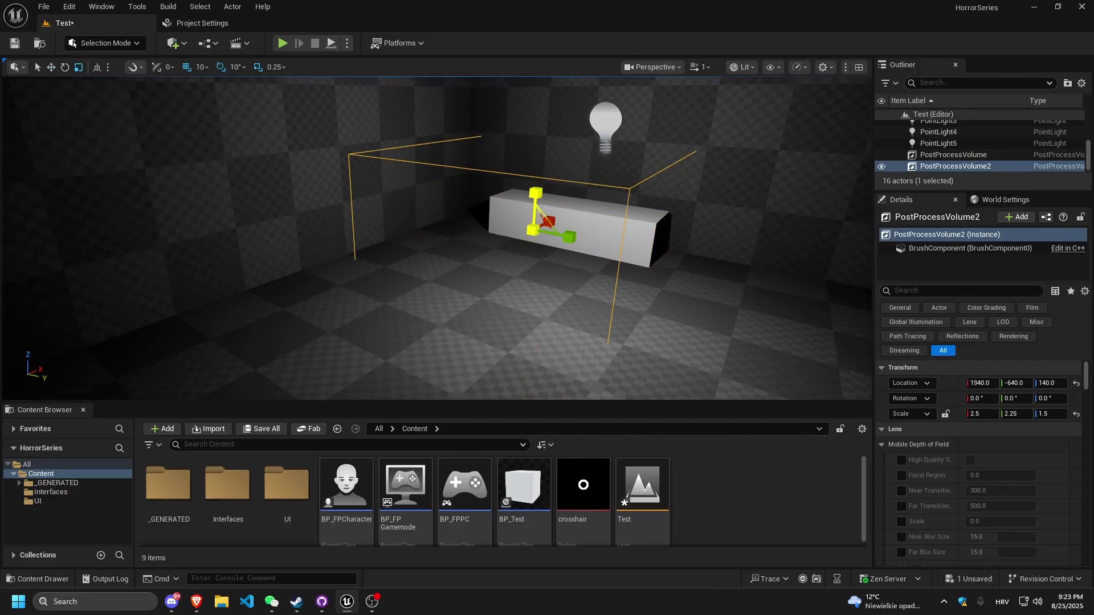
Step: Shift the new volume to Y -600 and enlarge its scale to 3.25 × 2.75 × 2.75 so it encloses the block
{"action": "key", "text": "d"}
{"action": "mouse_move", "coordinate": [538, 194]}
{"action": "right_mouse_down"}
{"action": "mouse_move", "coordinate": [515, 171]}
{"action": "mouse_move", "coordinate": [530, 176]}
{"action": "right_mouse_up"}
{"action": "left_click", "coordinate": [554, 255]}
{"action": "key", "text": "a"}
{"action": "right_click_drag", "start_coordinate": [554, 255], "coordinate": [557, 274]}
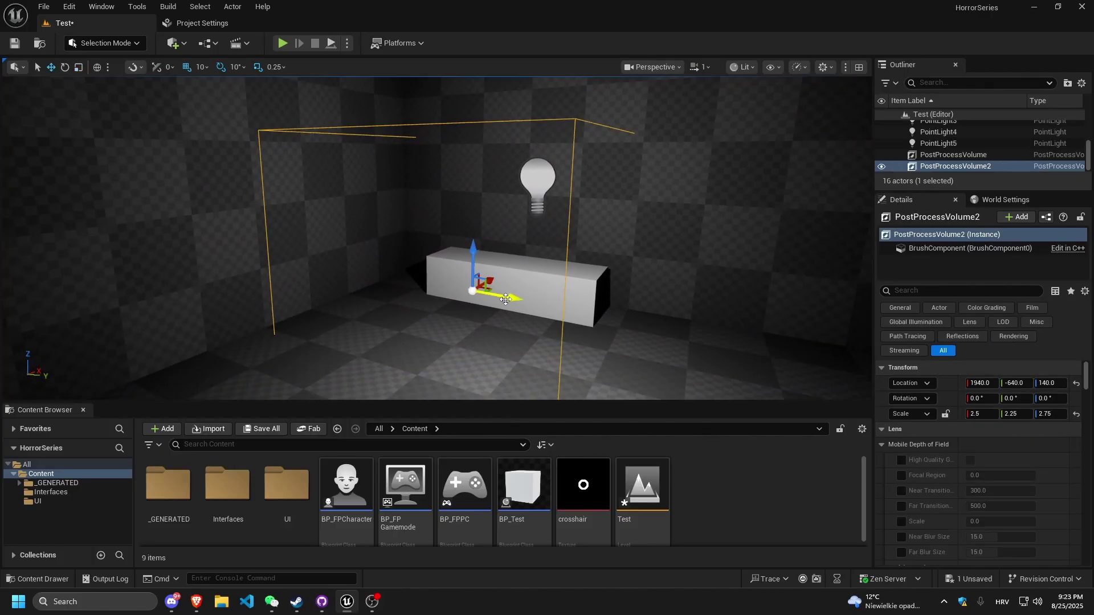
{"action": "left_click_drag", "start_coordinate": [512, 284], "coordinate": [520, 278]}
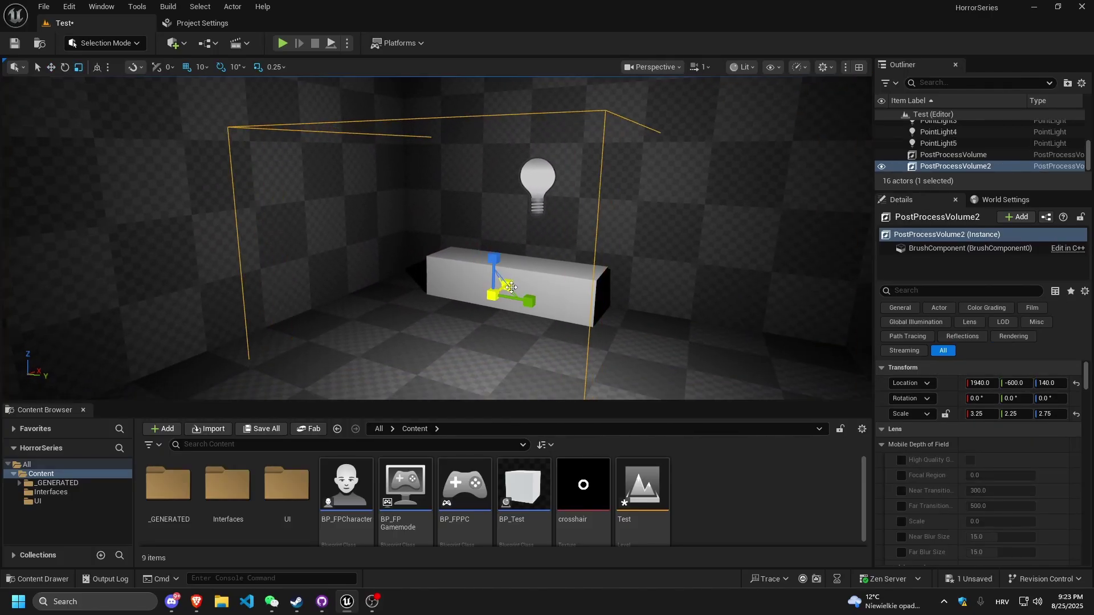
{"action": "right_click_drag", "start_coordinate": [513, 284], "coordinate": [547, 283]}
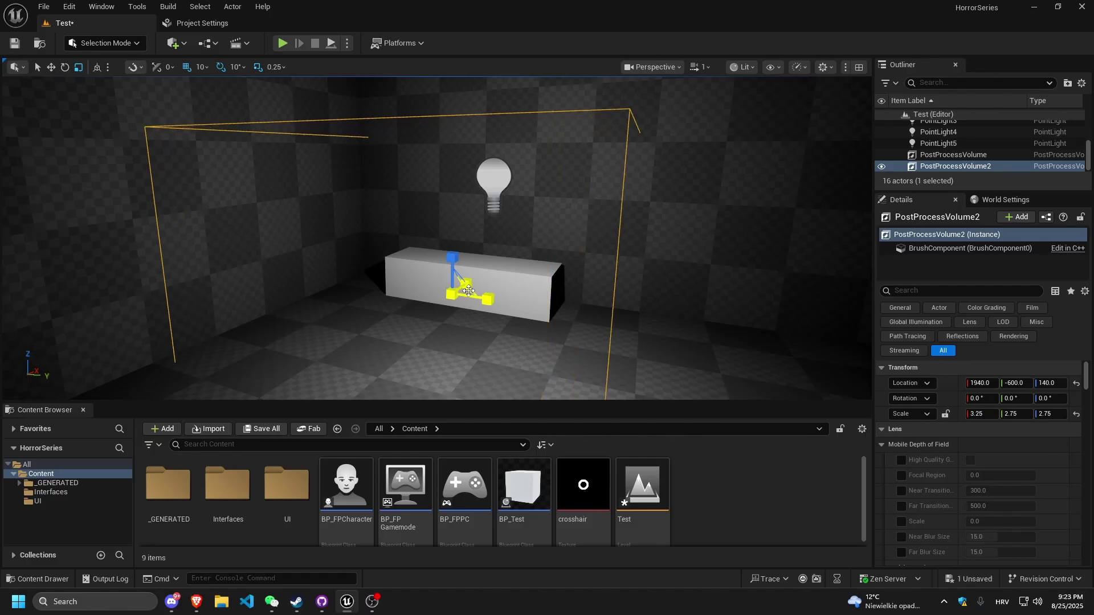
{"action": "right_click_drag", "start_coordinate": [361, 289], "coordinate": [279, 289]}
Step: Enable the volume's Chromatic Aberration intensity and raise it to 5.0
{"action": "scroll", "coordinate": [940, 427], "scroll_direction": "down", "scroll_amount": 8}
{"action": "scroll", "coordinate": [940, 427], "scroll_direction": "down", "scroll_amount": 3}
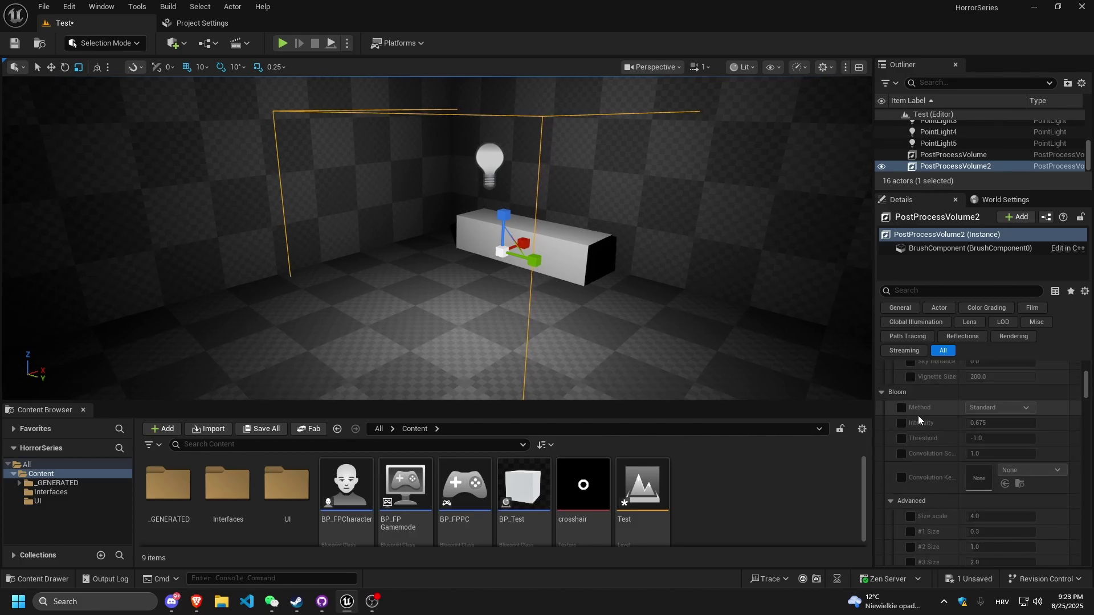
{"action": "scroll", "coordinate": [917, 420], "scroll_direction": "down", "scroll_amount": 10}
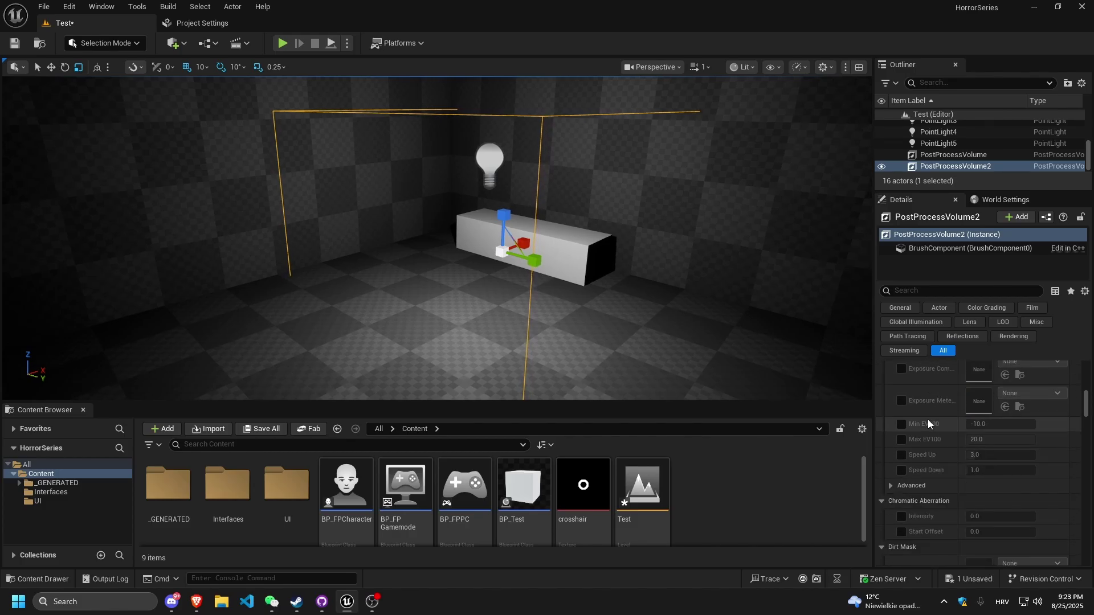
{"action": "scroll", "coordinate": [928, 424], "scroll_direction": "down", "scroll_amount": 1}
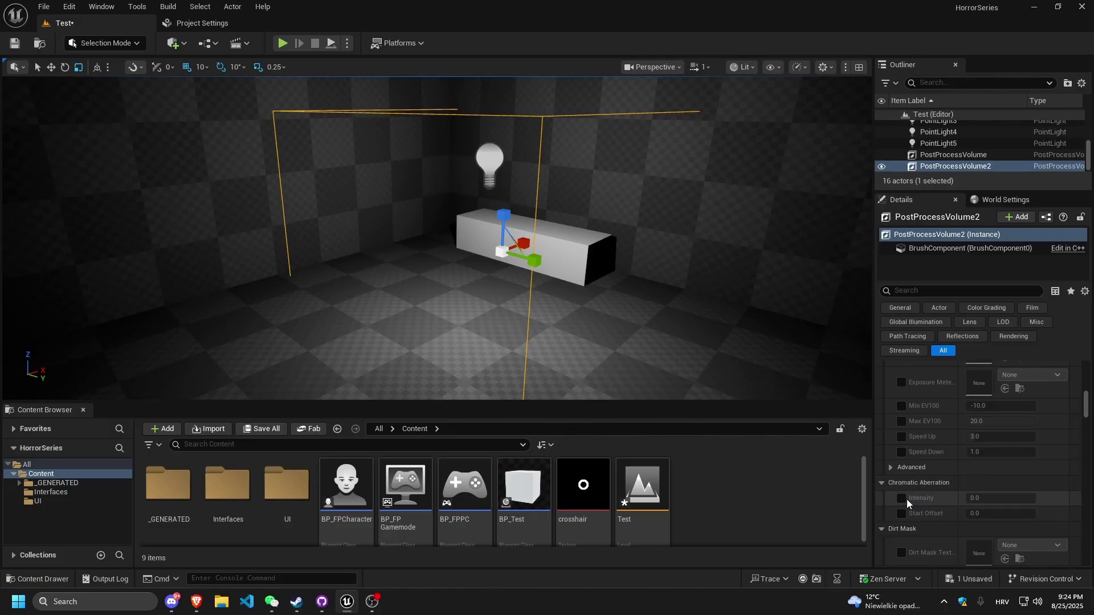
{"action": "key", "text": "w"}
{"action": "right_click_drag", "start_coordinate": [585, 348], "coordinate": [644, 320]}
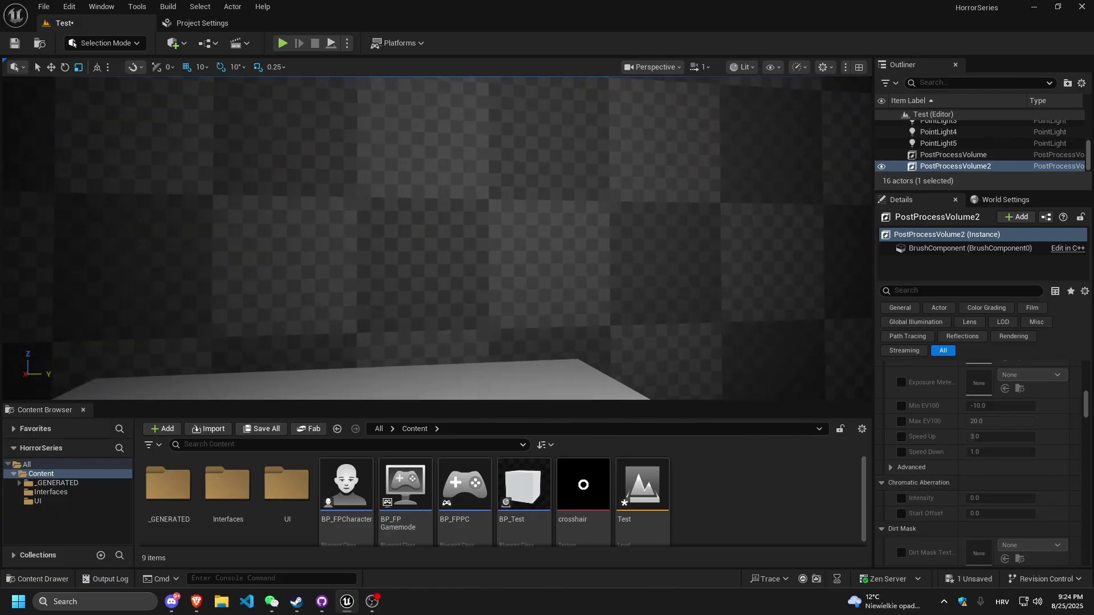
{"action": "right_click_drag", "start_coordinate": [917, 505], "coordinate": [918, 508]}
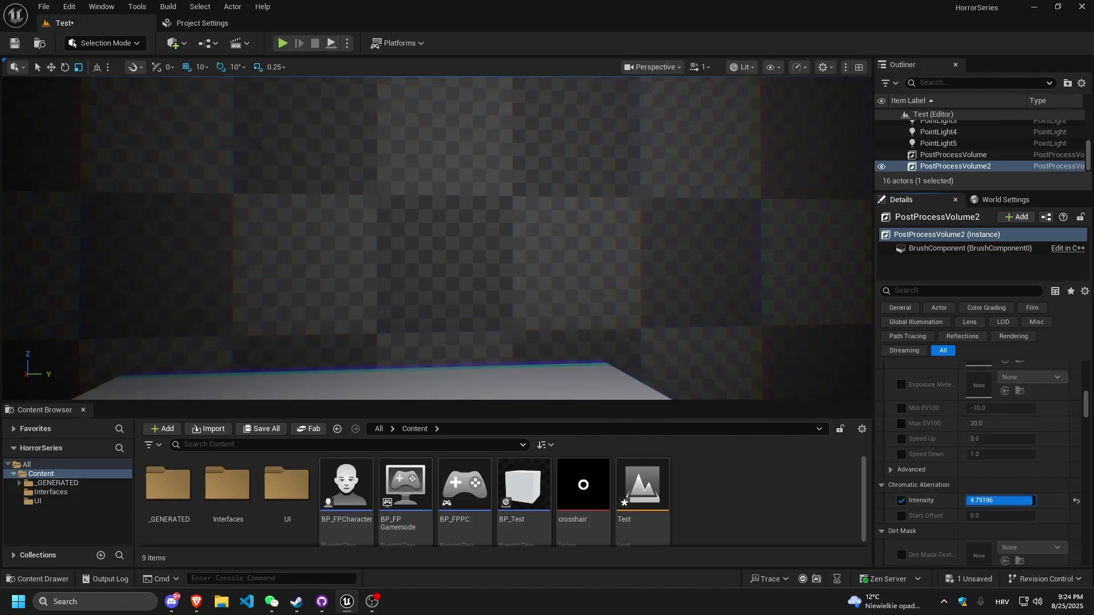
{"action": "right_click_drag", "start_coordinate": [568, 300], "coordinate": [631, 277]}
{"action": "key", "text": "s"}
Step: Enable the Chromatic Aberration start offset, try about 0.6, and return it to 0.0
{"action": "left_click", "coordinate": [903, 516]}
{"action": "left_click_drag", "start_coordinate": [978, 517], "coordinate": [983, 516]}
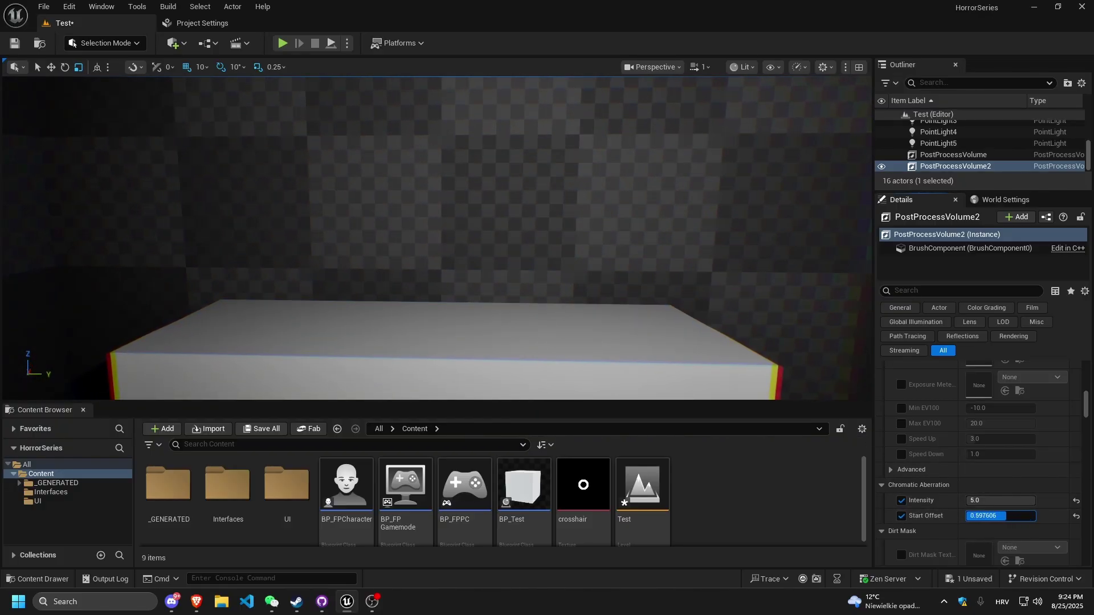
{"action": "key", "text": "s"}
{"action": "right_click_drag", "start_coordinate": [420, 186], "coordinate": [393, 198]}
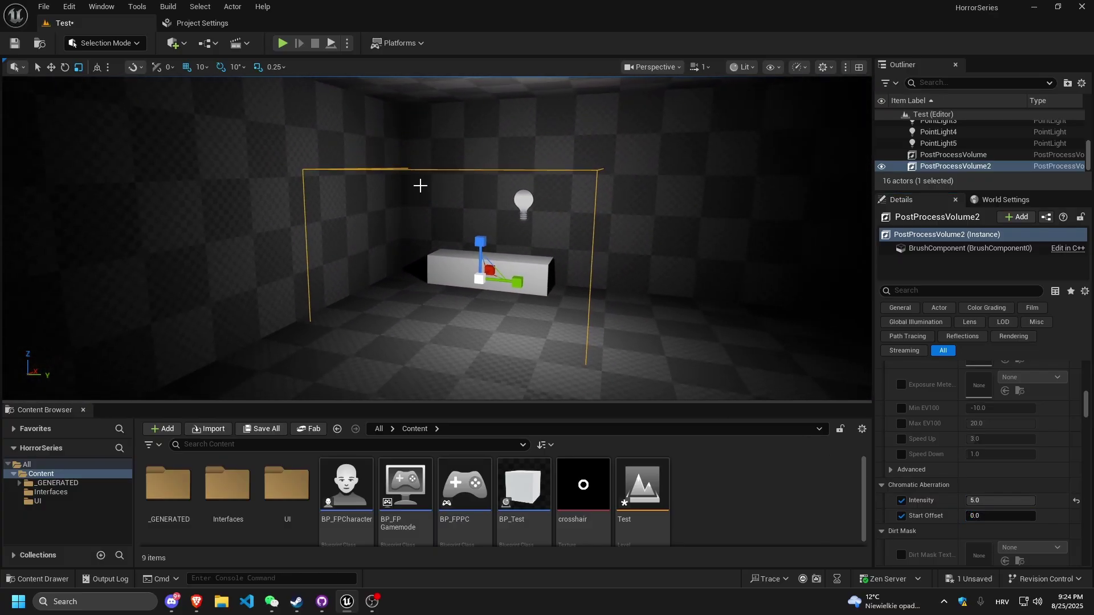
Step: Play the level in fullscreen and walk up to the white block to view the chromatic aberration inside the volume
{"action": "left_click", "coordinate": [283, 43]}
{"action": "key", "text": "F11"}
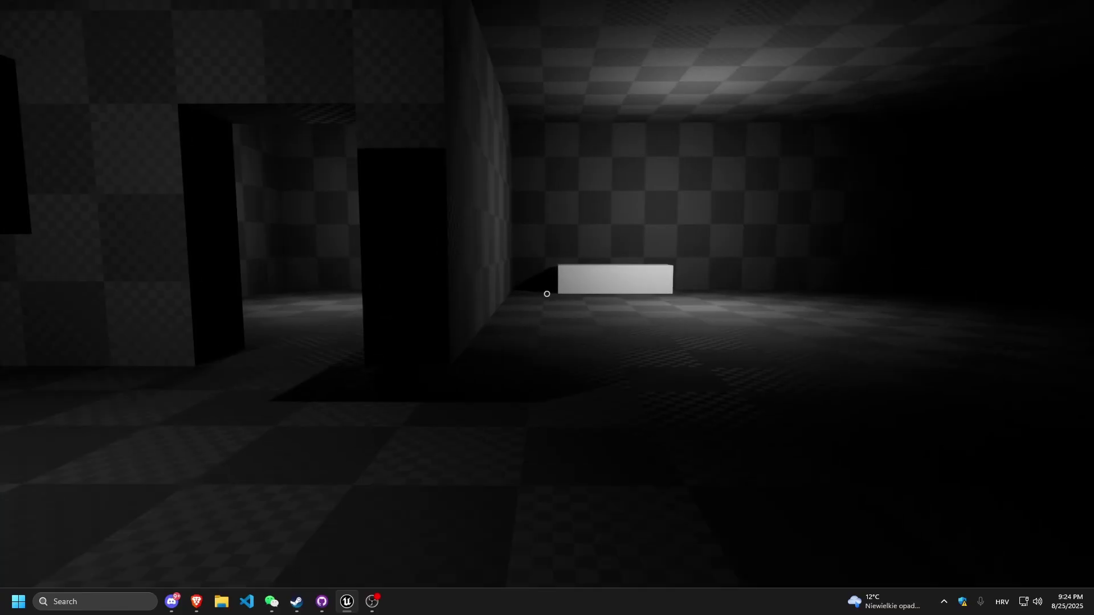
{"action": "key", "text": "w"}
{"action": "key", "text": "w"}
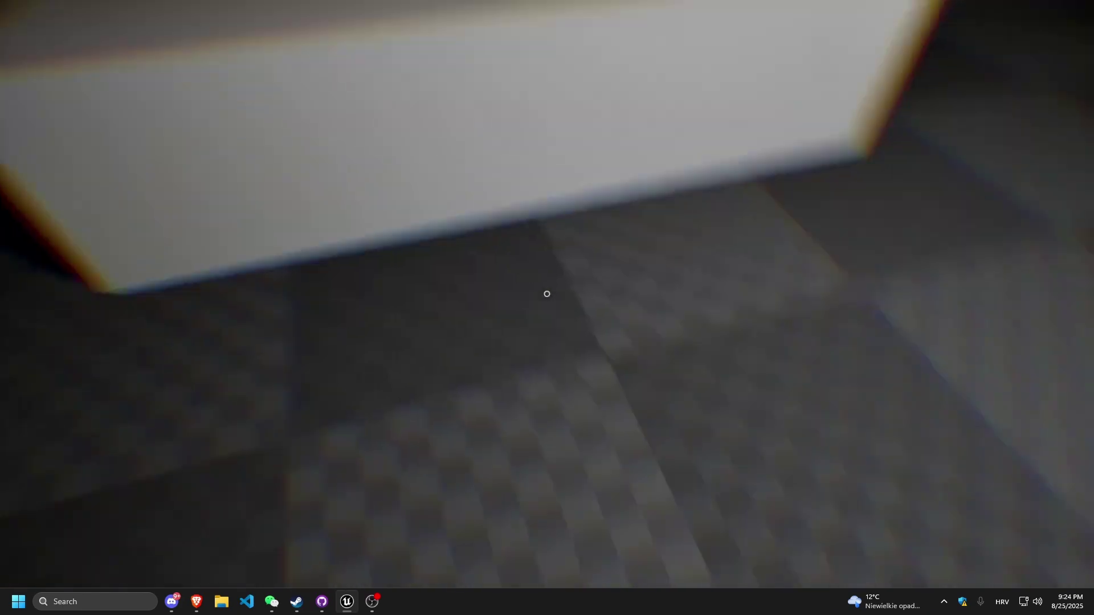
{"action": "key", "text": "w"}
{"action": "key", "text": "w"}
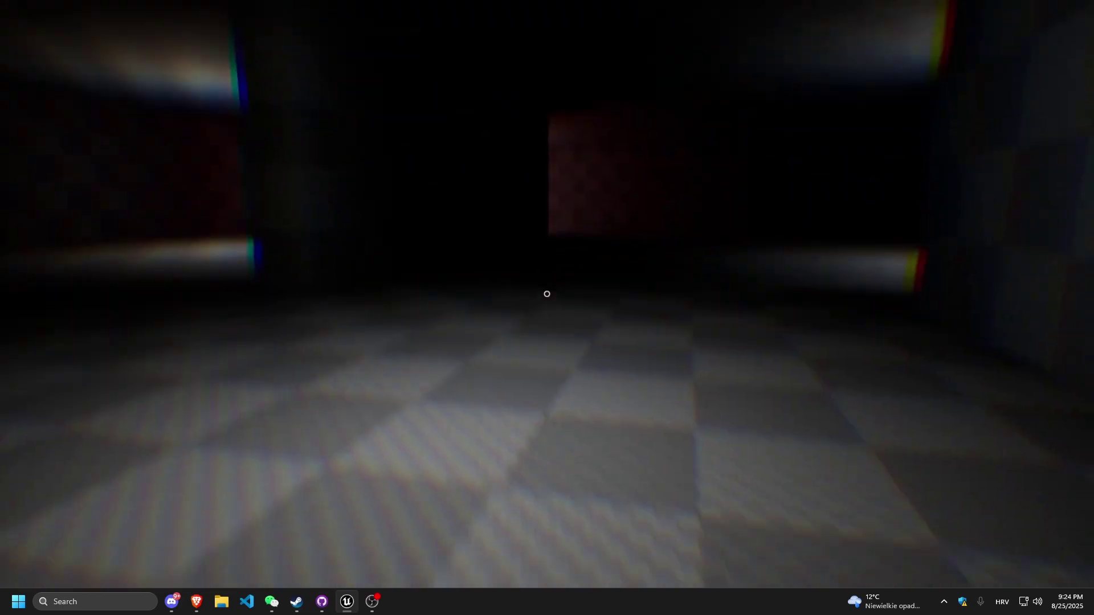
Step: Walk out of the chromatic aberration area back toward the doorway room to compare the looks, and end the play session
{"action": "key", "text": "w"}
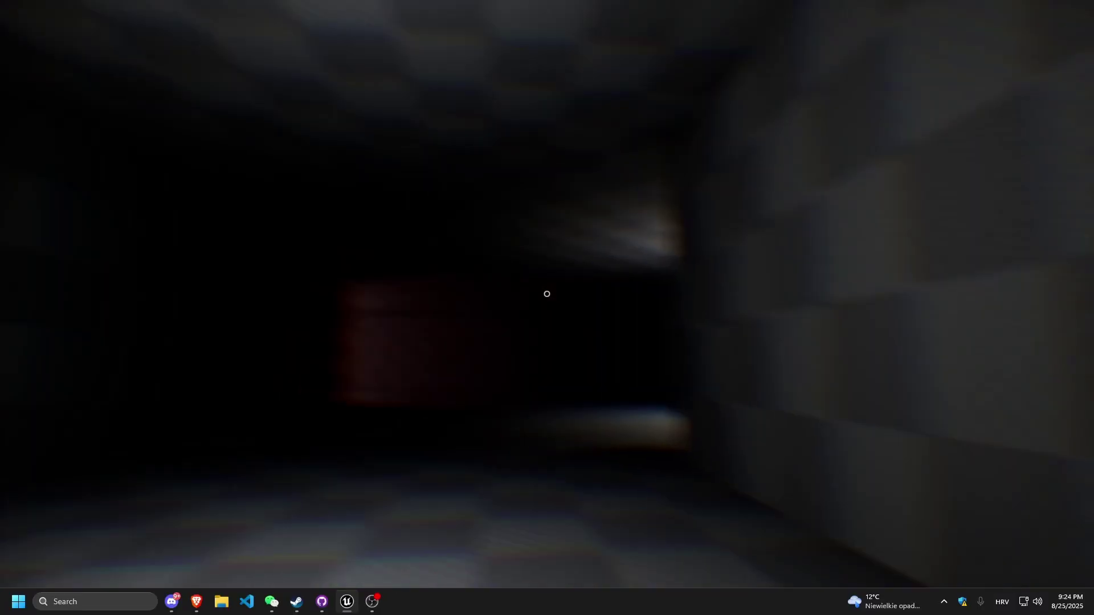
{"action": "key", "text": "w"}
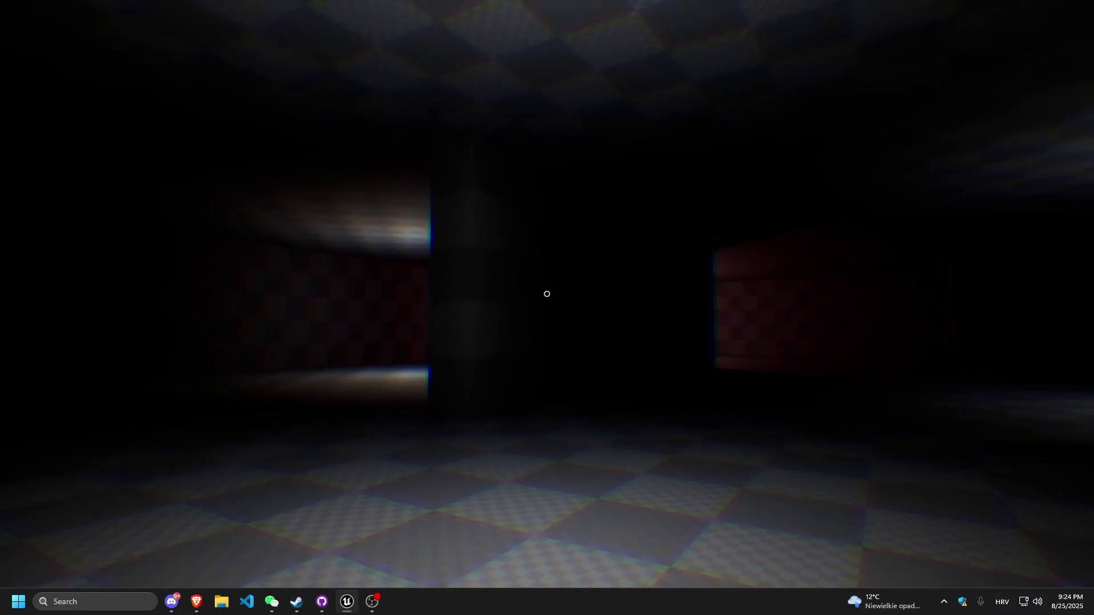
{"action": "key", "text": "w"}
{"action": "key", "text": "w"}
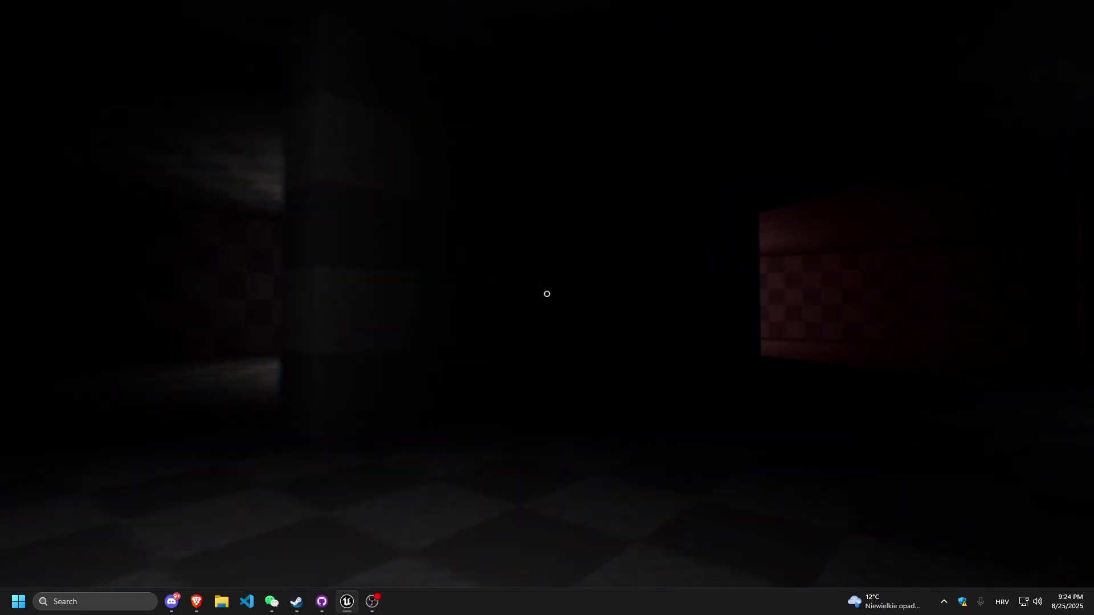
{"action": "key", "text": "w"}
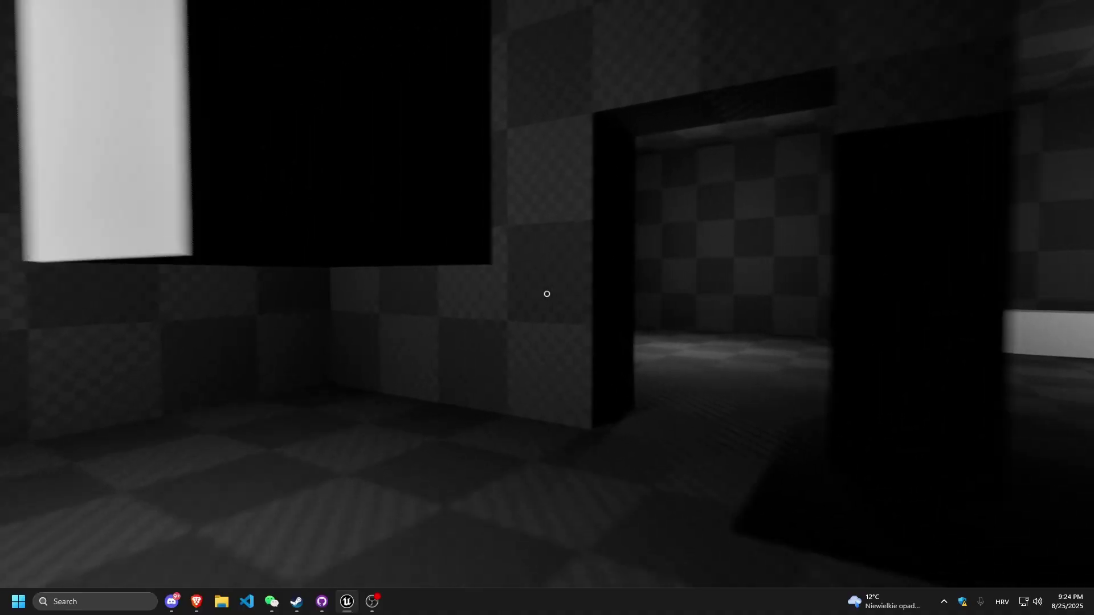
{"action": "key", "text": "w"}
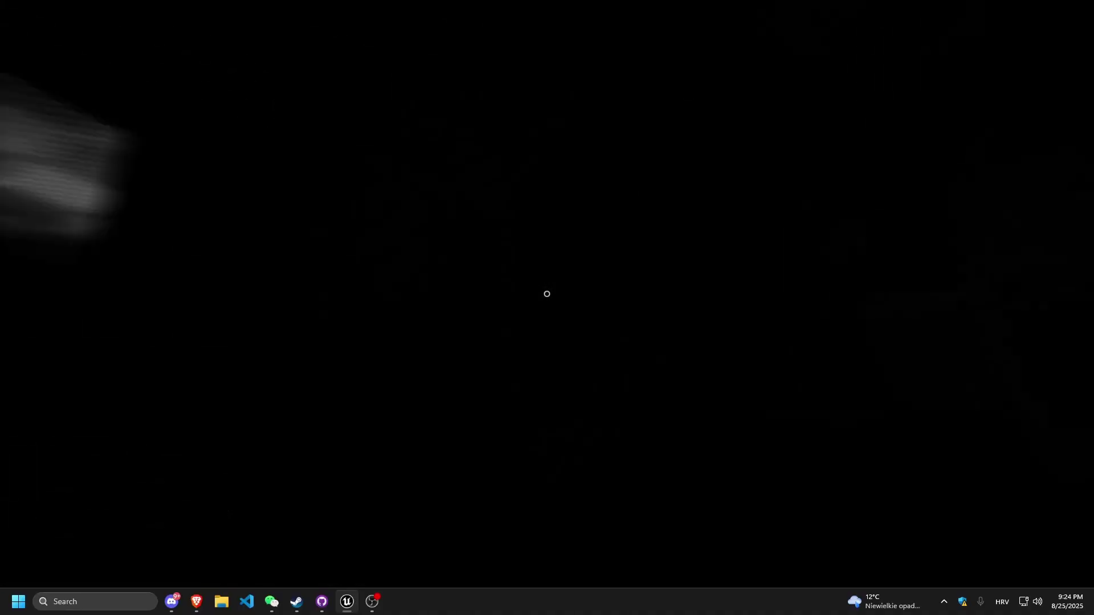
{"action": "key", "text": "w"}
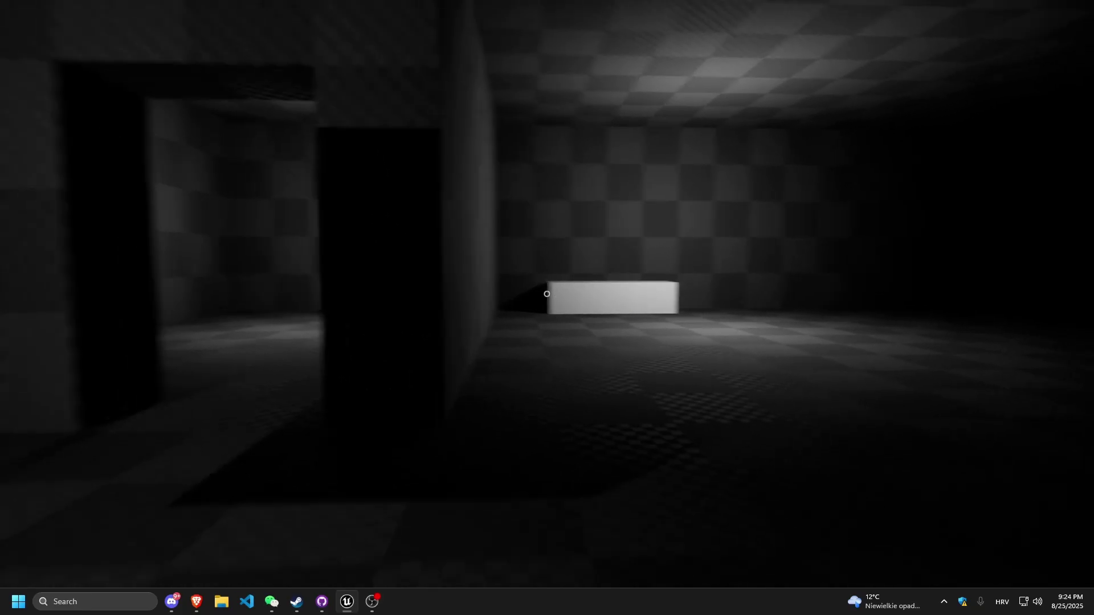
{"action": "key", "text": "Escape"}
{"action": "key", "text": "s"}
{"action": "mouse_move", "coordinate": [951, 117]}
{"action": "right_mouse_down"}
{"action": "mouse_move", "coordinate": [929, 85]}
{"action": "mouse_move", "coordinate": [932, 137]}
{"action": "mouse_move", "coordinate": [951, 117]}
{"action": "right_mouse_up"}
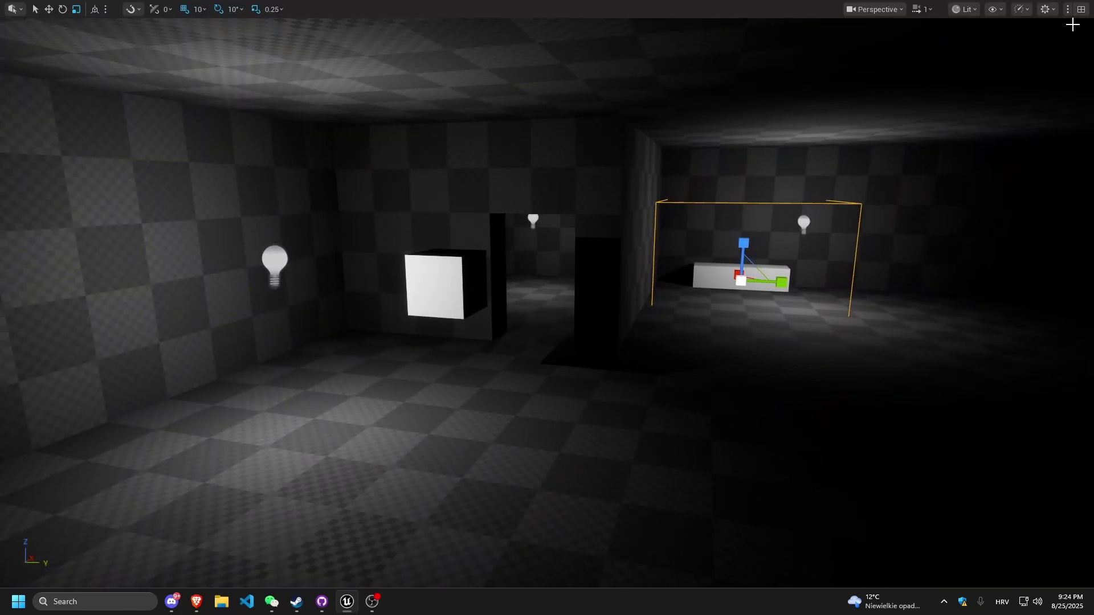
Step: Add another Post Process Volume near the doorway and raise it to a height of 400
{"action": "key", "text": "F11"}
{"action": "mouse_move", "coordinate": [529, 149]}
{"action": "right_mouse_down"}
{"action": "mouse_move", "coordinate": [578, 158]}
{"action": "mouse_move", "coordinate": [544, 156]}
{"action": "right_mouse_up"}
{"action": "key", "text": "s"}
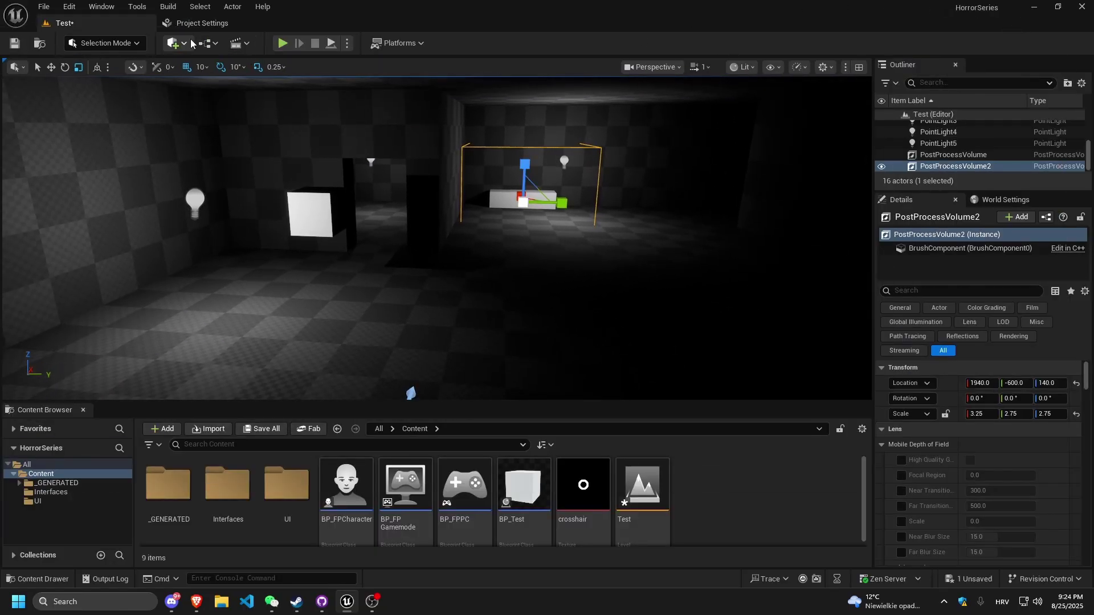
{"action": "left_click", "coordinate": [184, 44]}
{"action": "type", "text": "post proc"}
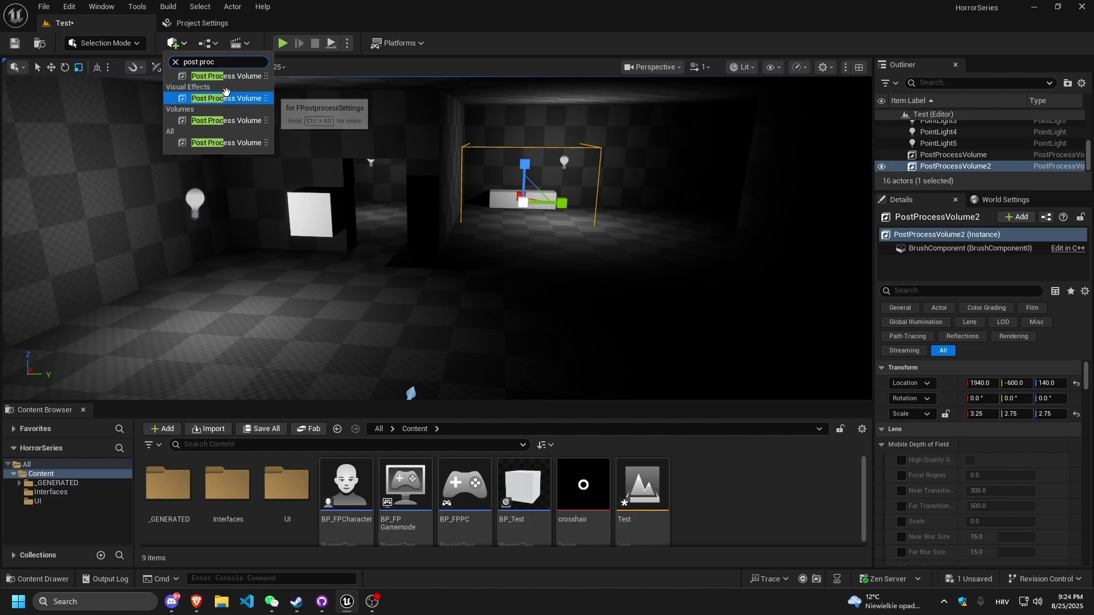
{"action": "left_click", "coordinate": [228, 99]}
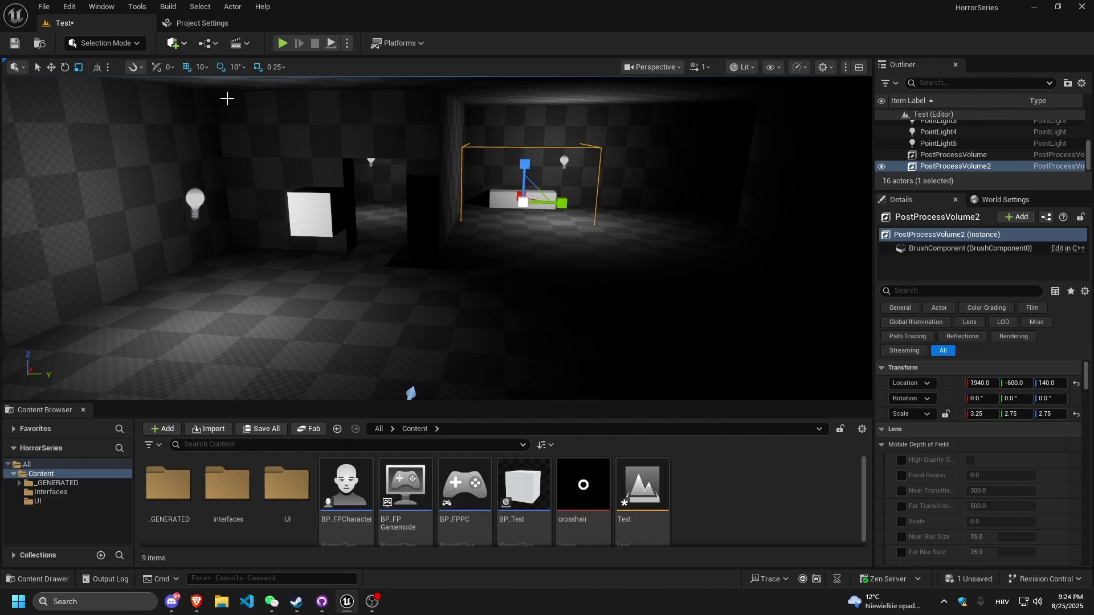
{"action": "key", "text": "f"}
{"action": "key", "text": "w"}
{"action": "left_click_drag", "start_coordinate": [469, 196], "coordinate": [470, 137]}
{"action": "right_click_drag", "start_coordinate": [527, 213], "coordinate": [514, 178]}
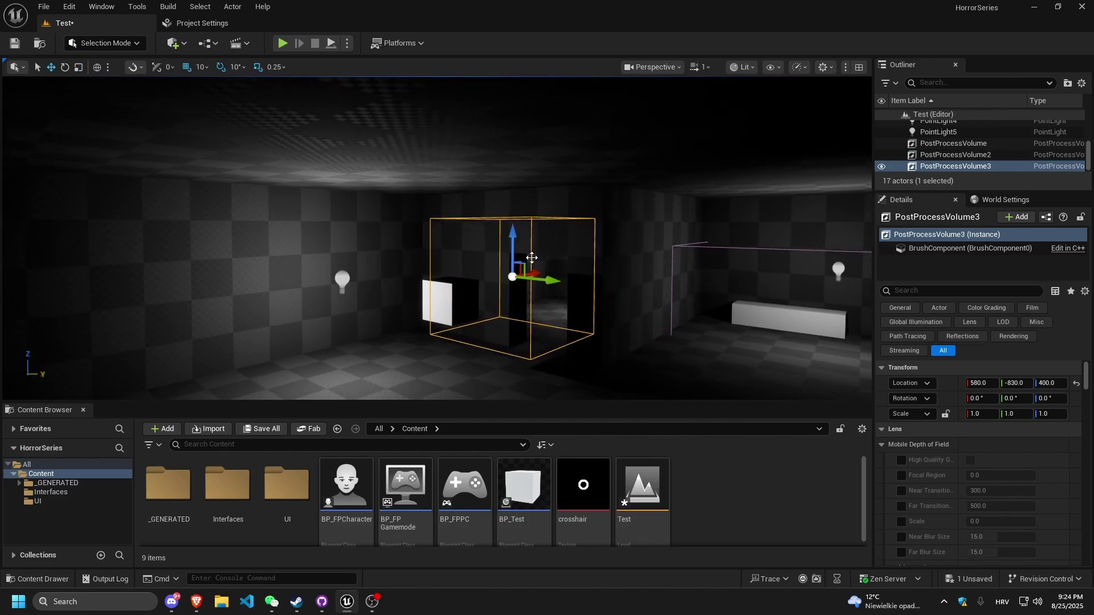
Step: Find the new volume's Infinite Extent (Unbound) setting by filtering for "unbound" and enable it
{"action": "left_click", "coordinate": [944, 287]}
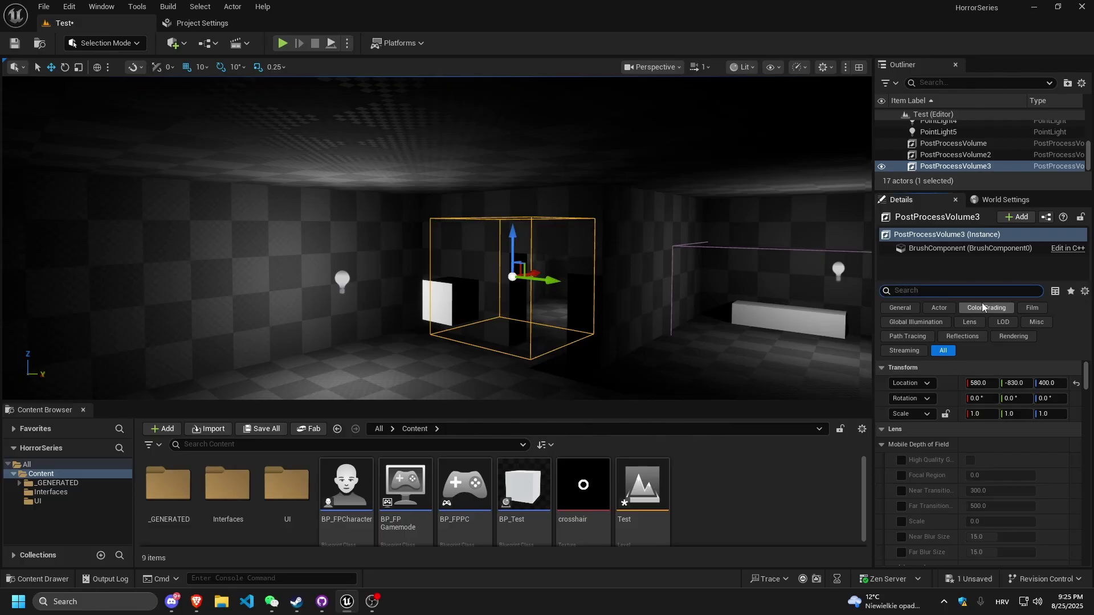
{"action": "type", "text": "unbound"}
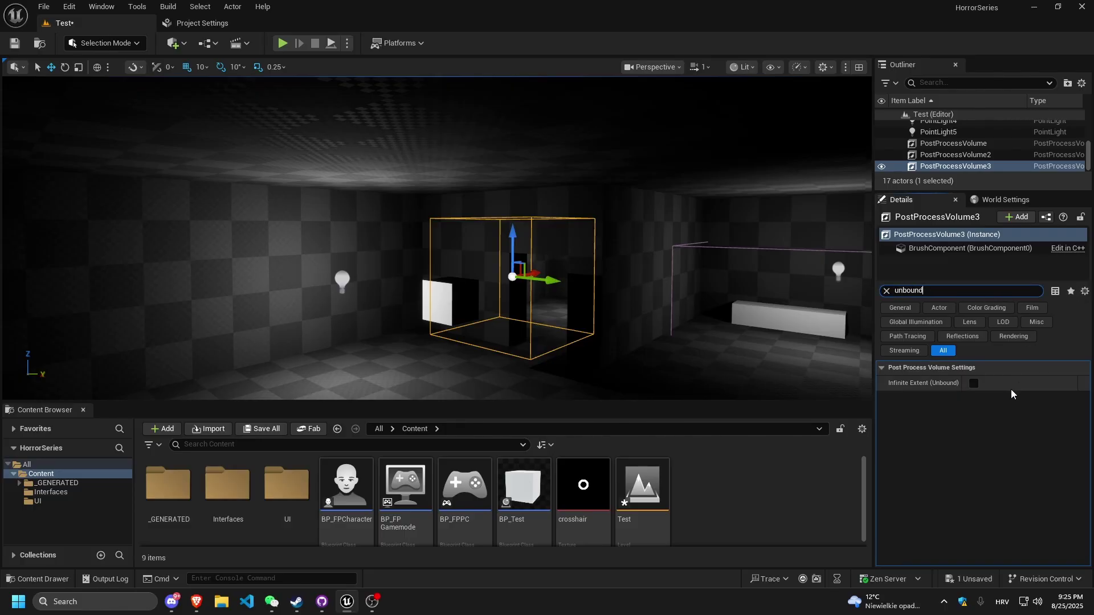
{"action": "left_click", "coordinate": [974, 383]}
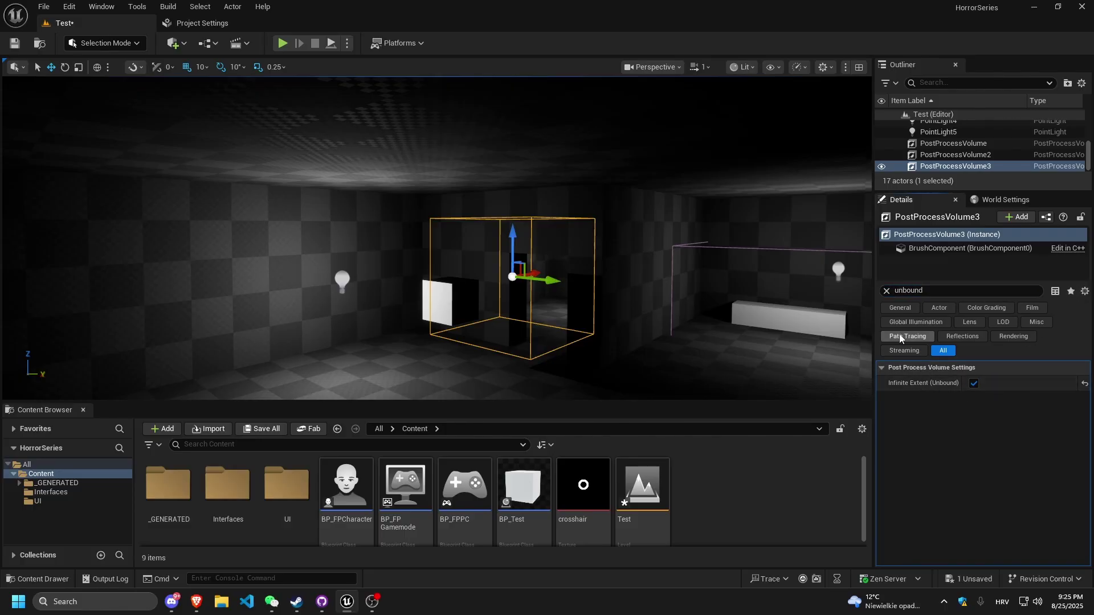
Step: Clear the details filter, enable the unbound volume's Vignette Intensity under Image Effects, and set it to 1.0
{"action": "left_click", "coordinate": [888, 291]}
{"action": "mouse_move", "coordinate": [547, 202]}
{"action": "right_mouse_down"}
{"action": "mouse_move", "coordinate": [455, 201]}
{"action": "mouse_move", "coordinate": [547, 239]}
{"action": "mouse_move", "coordinate": [547, 201]}
{"action": "right_mouse_up"}
{"action": "key", "text": "s"}
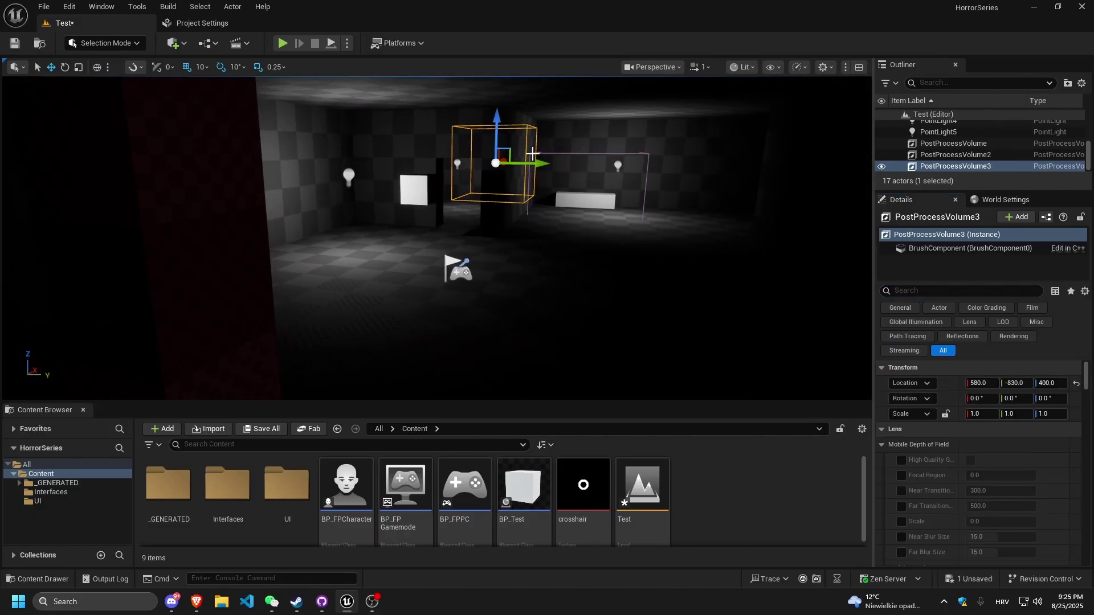
{"action": "scroll", "coordinate": [950, 399], "scroll_direction": "down", "scroll_amount": 15}
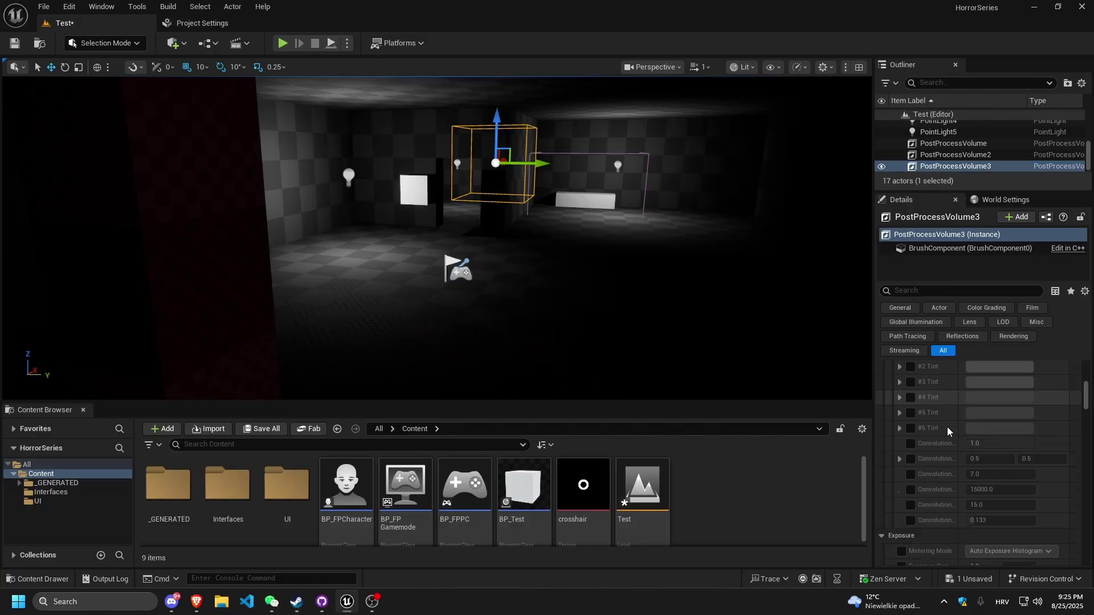
{"action": "scroll", "coordinate": [947, 424], "scroll_direction": "down", "scroll_amount": 10}
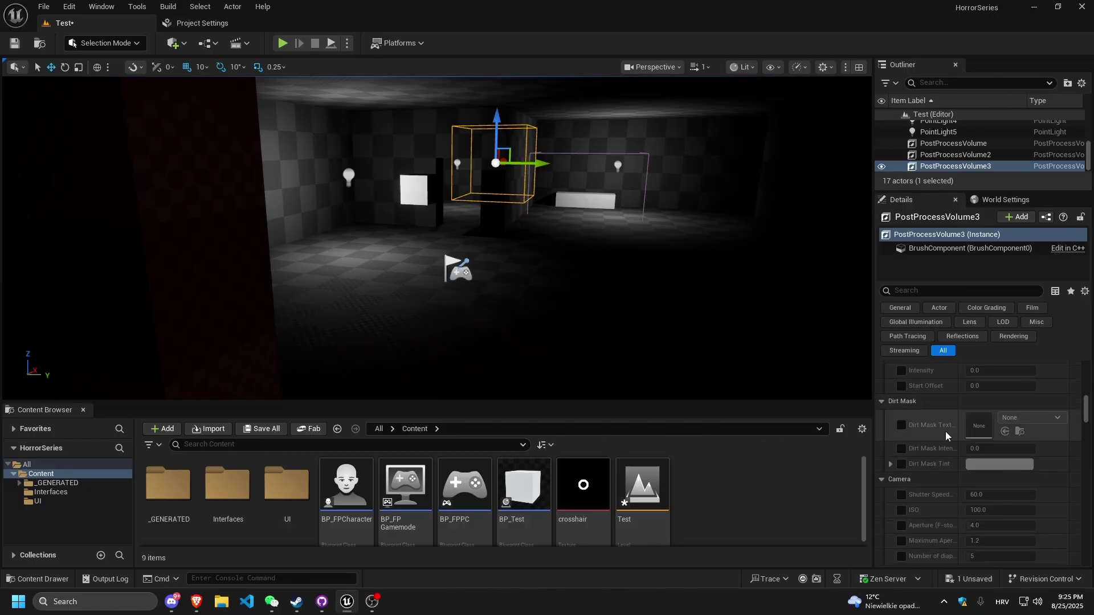
{"action": "scroll", "coordinate": [949, 430], "scroll_direction": "down", "scroll_amount": 8}
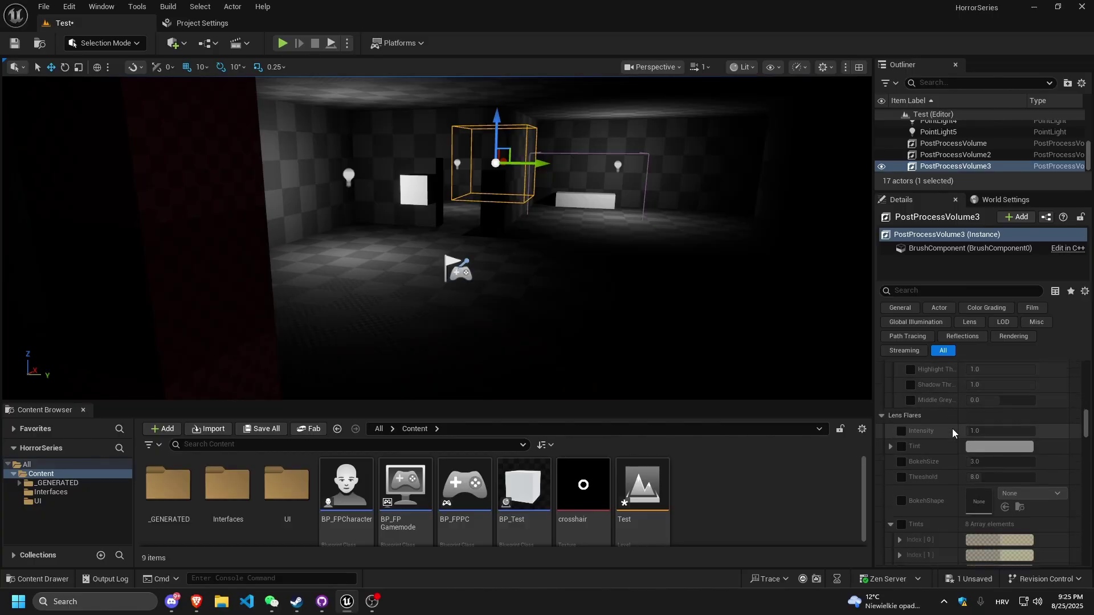
{"action": "scroll", "coordinate": [950, 428], "scroll_direction": "down", "scroll_amount": 6}
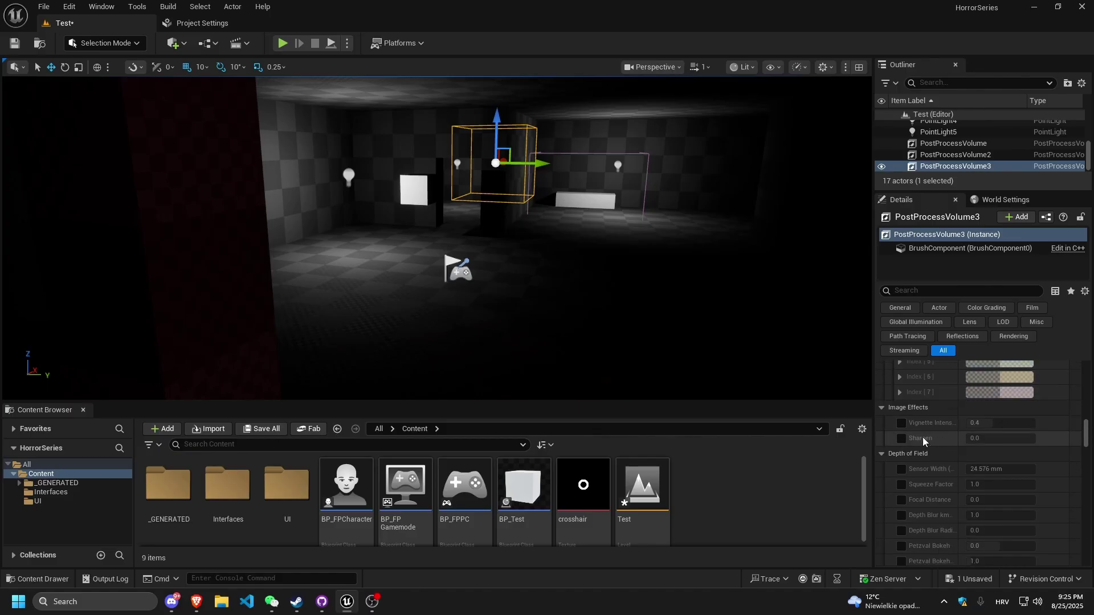
{"action": "scroll", "coordinate": [922, 459], "scroll_direction": "down", "scroll_amount": 2}
{"action": "left_click", "coordinate": [901, 387]}
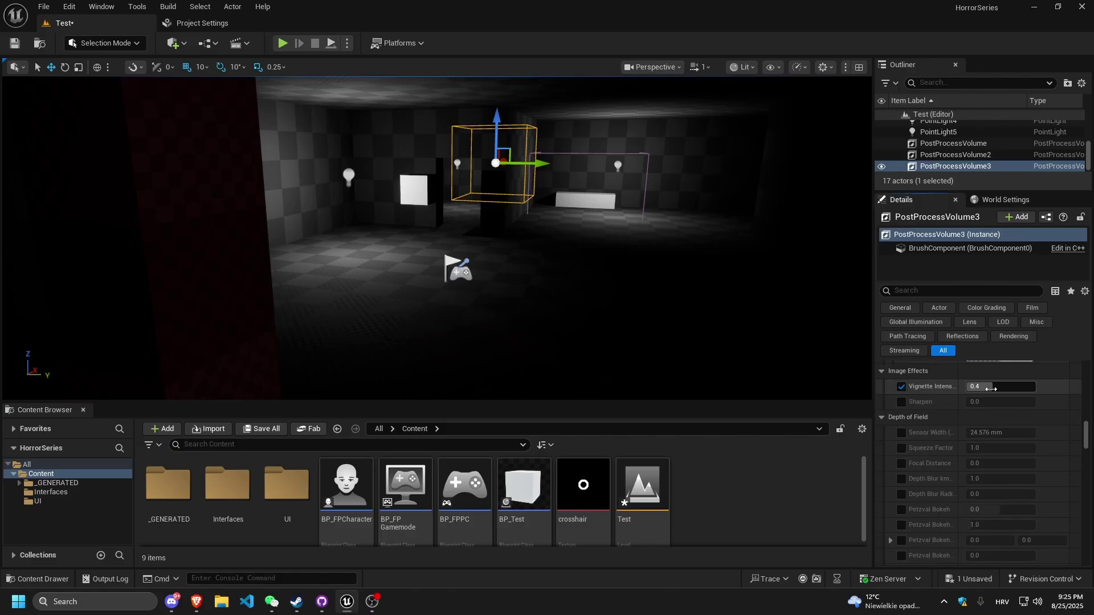
{"action": "left_click_drag", "start_coordinate": [994, 387], "coordinate": [996, 387]}
{"action": "right_click_drag", "start_coordinate": [758, 296], "coordinate": [746, 293]}
{"action": "key", "text": "w"}
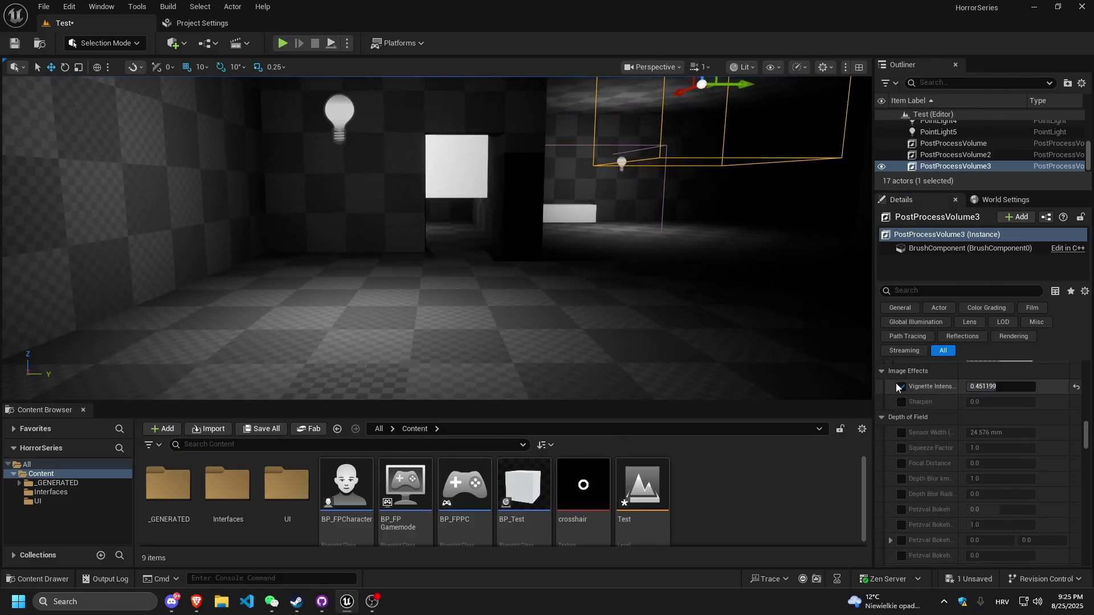
{"action": "left_click_drag", "start_coordinate": [997, 386], "coordinate": [1001, 386]}
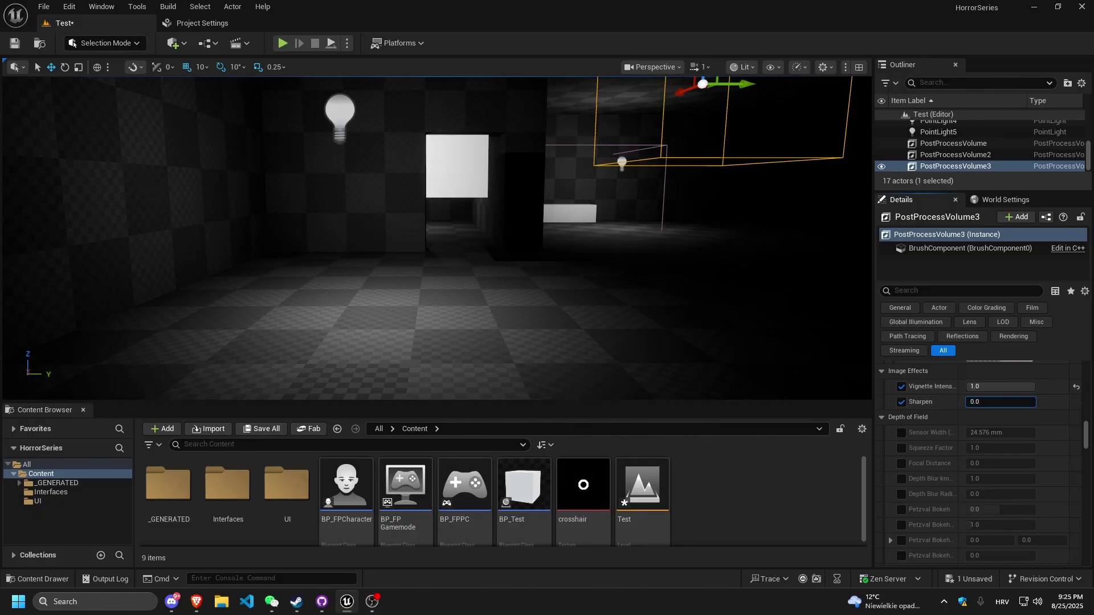
{"action": "left_click", "coordinate": [902, 404]}
Step: Reselect the unbound Post Process Volume near the doorway and filter its details for "unbo"
{"action": "right_click_drag", "start_coordinate": [758, 336], "coordinate": [746, 282]}
{"action": "key", "text": "s"}
{"action": "key", "text": "w"}
{"action": "right_click_drag", "start_coordinate": [541, 224], "coordinate": [561, 319]}
{"action": "key", "text": "s"}
{"action": "left_click", "coordinate": [521, 245]}
{"action": "key", "text": "w"}
{"action": "right_click_drag", "start_coordinate": [520, 245], "coordinate": [550, 205]}
{"action": "left_click", "coordinate": [537, 163]}
{"action": "type", "text": "unbo"}
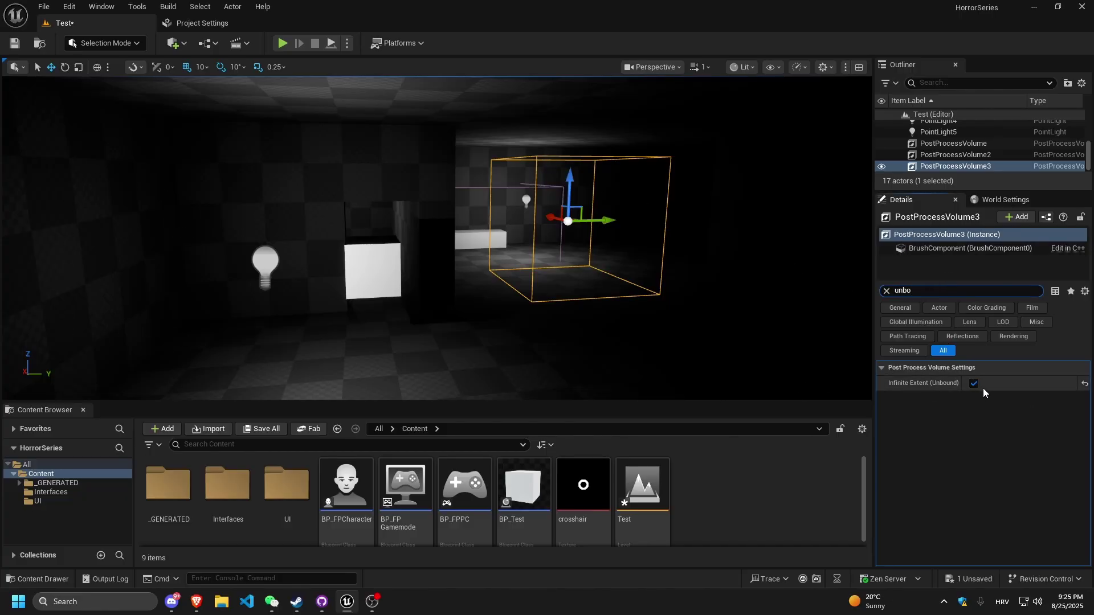
Step: Toggle the volume's Infinite Extent (Unbound) repeatedly to compare the level with and without the vignette, leaving it enabled
{"action": "left_click", "coordinate": [974, 384]}
{"action": "left_click", "coordinate": [974, 385]}
{"action": "left_click", "coordinate": [974, 384]}
{"action": "left_click", "coordinate": [974, 384]}
{"action": "left_click", "coordinate": [974, 384]}
{"action": "left_click", "coordinate": [974, 384]}
{"action": "right_click_drag", "start_coordinate": [672, 274], "coordinate": [741, 279]}
{"action": "left_click", "coordinate": [974, 384]}
{"action": "left_click", "coordinate": [974, 384]}
{"action": "left_click", "coordinate": [974, 384]}
{"action": "left_click", "coordinate": [973, 384]}
{"action": "right_click_drag", "start_coordinate": [748, 296], "coordinate": [780, 296]}
Step: Play the level in fullscreen and walk past the white block into the dark chromatic aberration area
{"action": "left_click", "coordinate": [283, 43]}
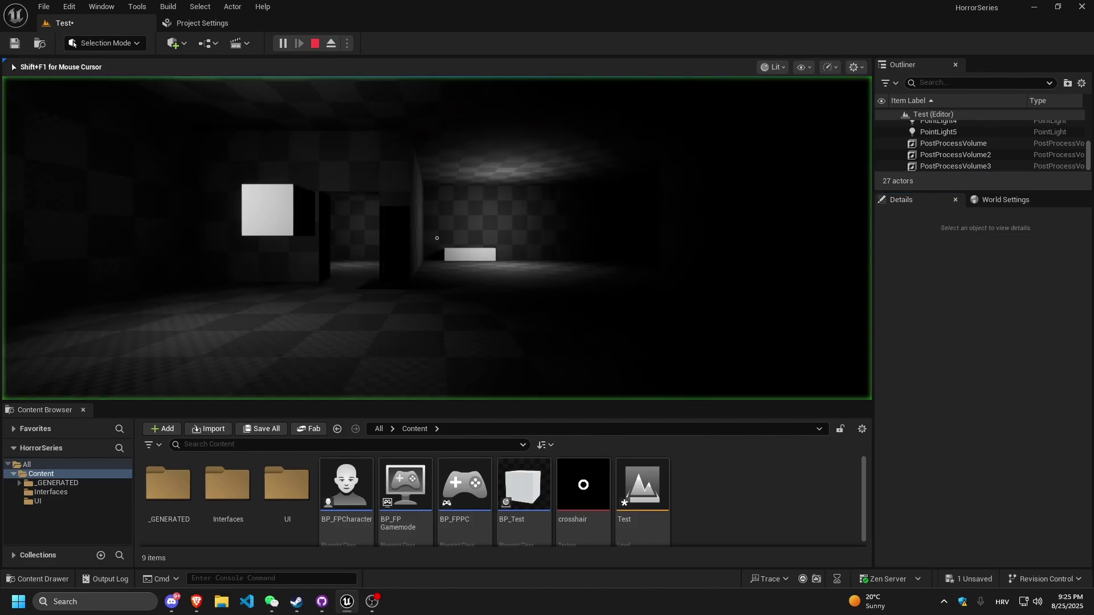
{"action": "key", "text": "F11"}
{"action": "key", "text": "w"}
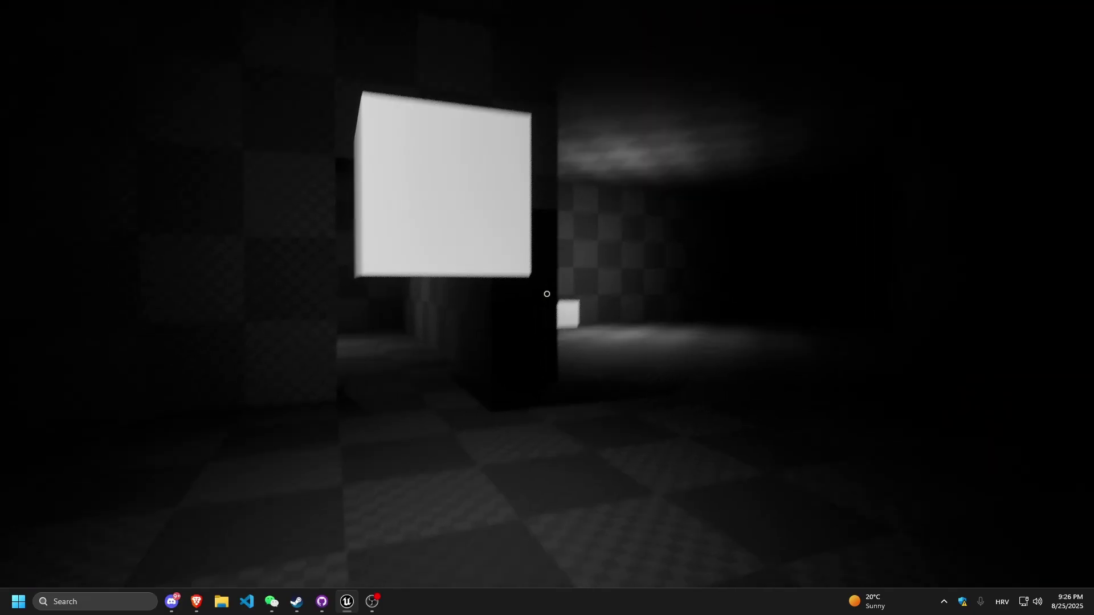
{"action": "key", "text": "w"}
{"action": "key", "text": "w"}
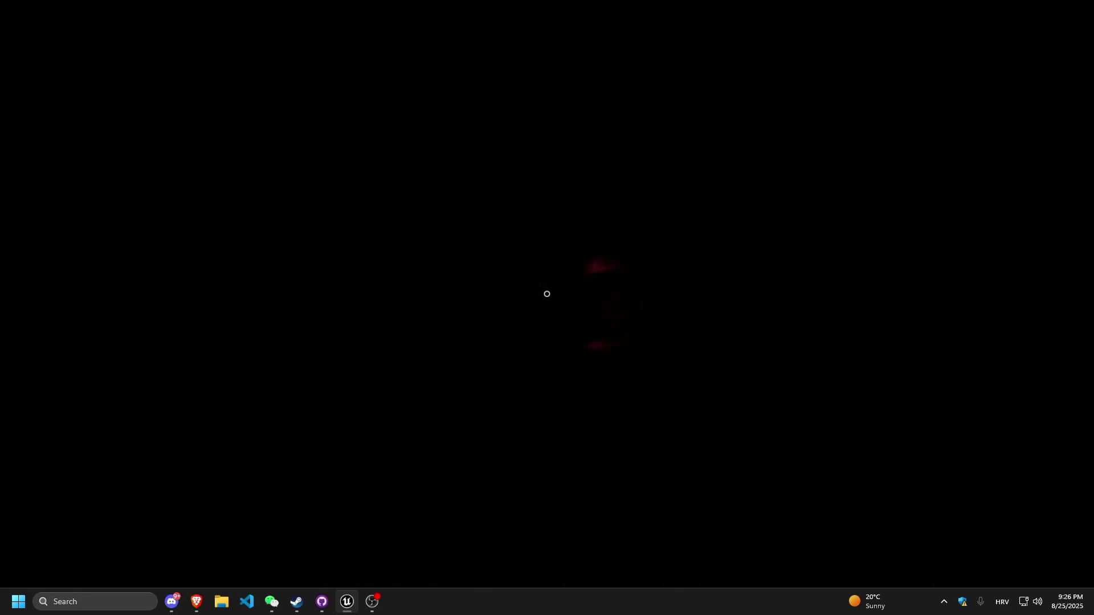
Step: Switch the flashlight on and off while looking around the dark rooms, and exit fullscreen
{"action": "key", "text": "f"}
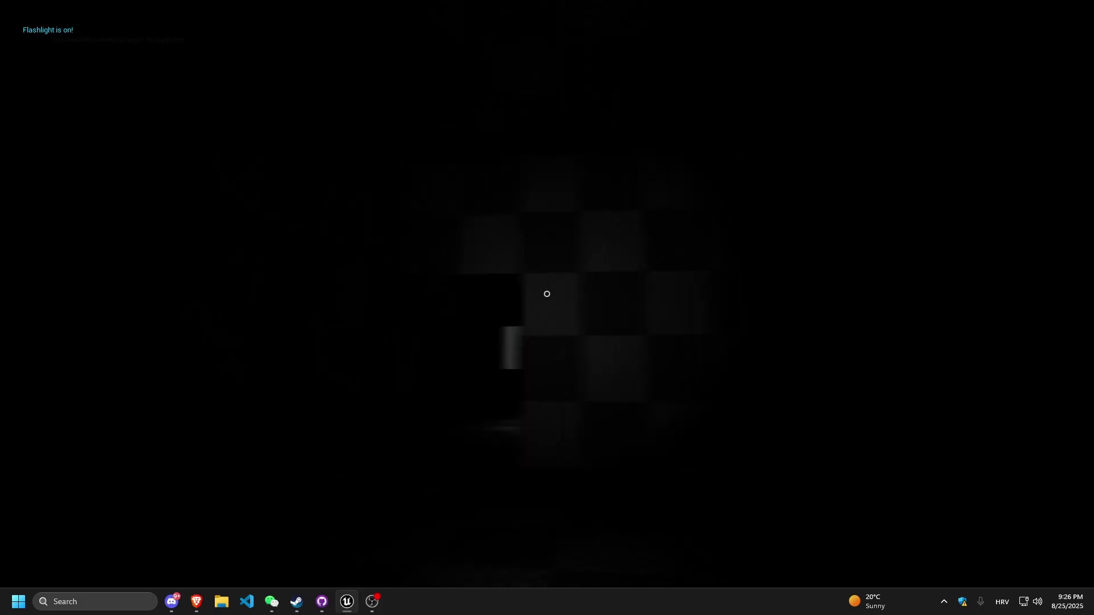
{"action": "key", "text": "w"}
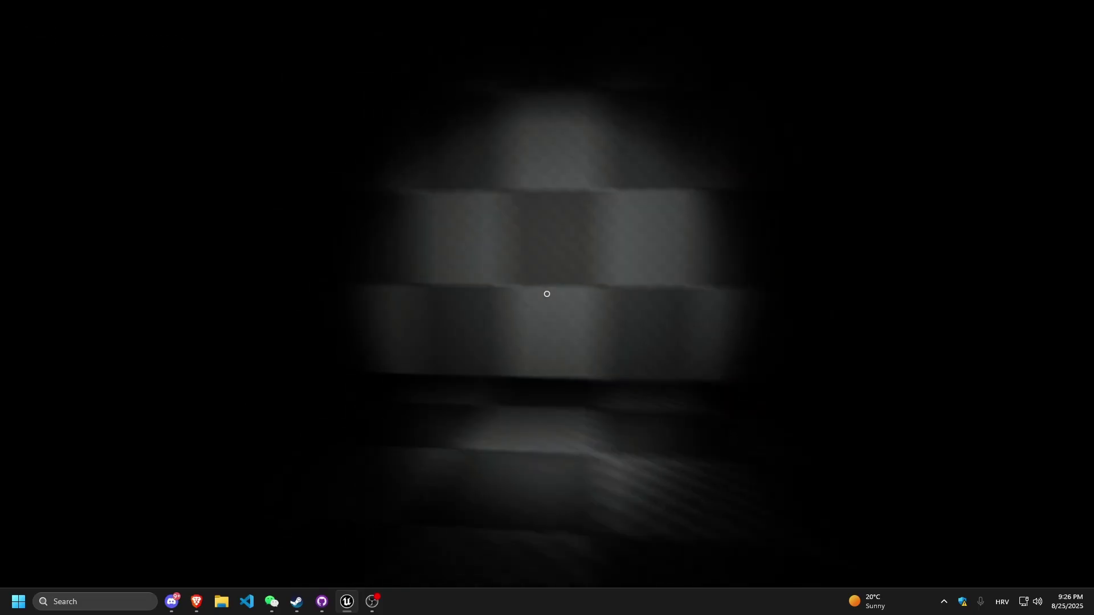
{"action": "key", "text": "f"}
{"action": "key", "text": "f"}
{"action": "key", "text": "f"}
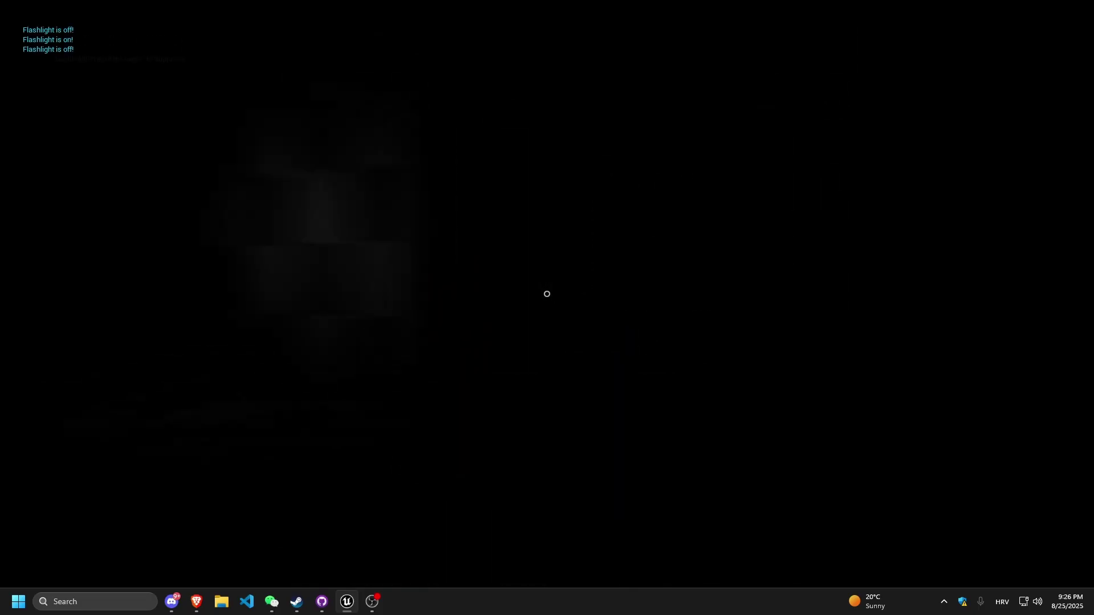
{"action": "key", "text": "f"}
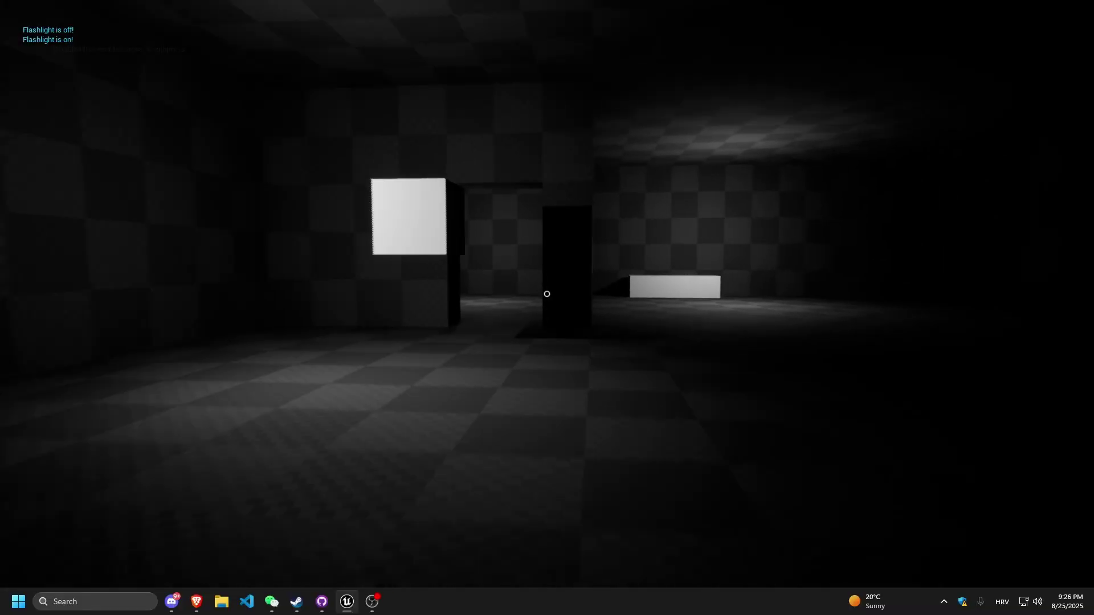
{"action": "key", "text": "F11"}
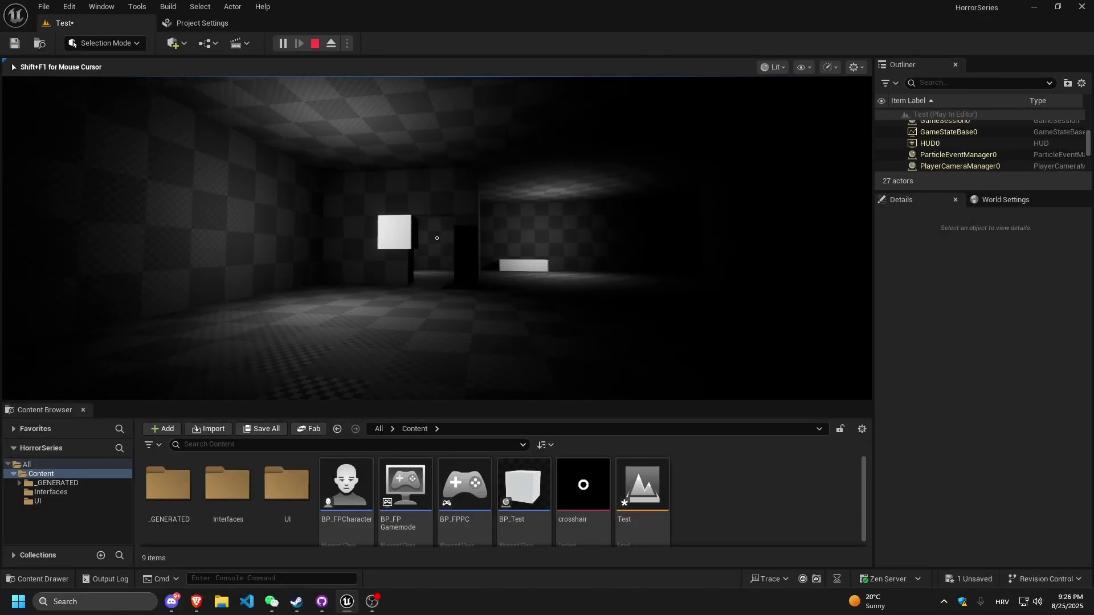
Step: Walk toward the doorway and back to examine the vignette's effect, and end the play session
{"action": "key", "text": "w"}
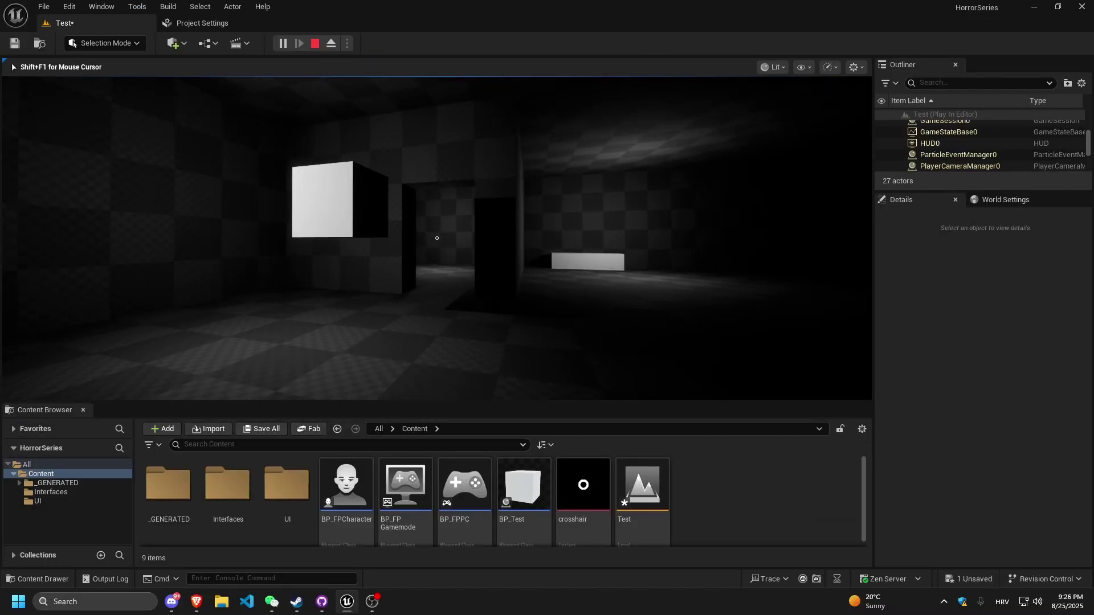
{"action": "key", "text": "d"}
{"action": "key", "text": "w"}
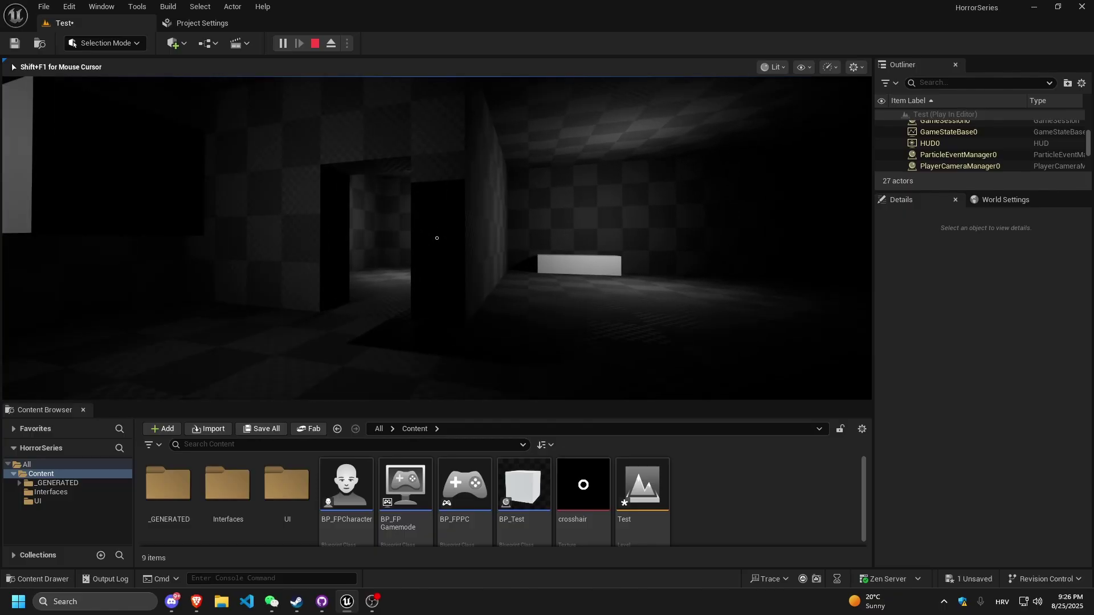
{"action": "key", "text": "a"}
{"action": "key", "text": "a"}
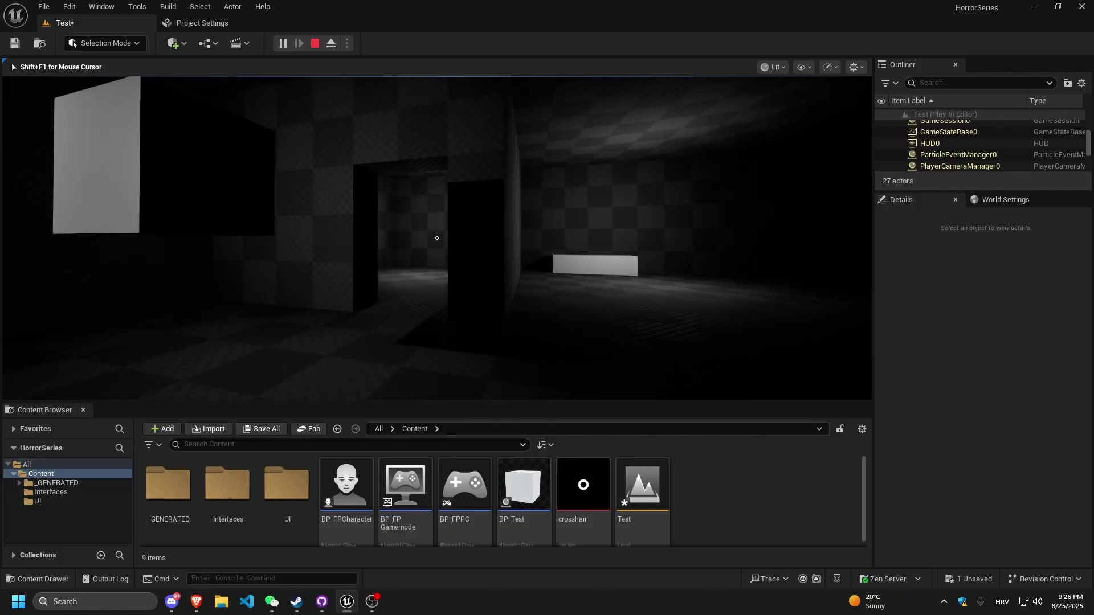
{"action": "key", "text": "w"}
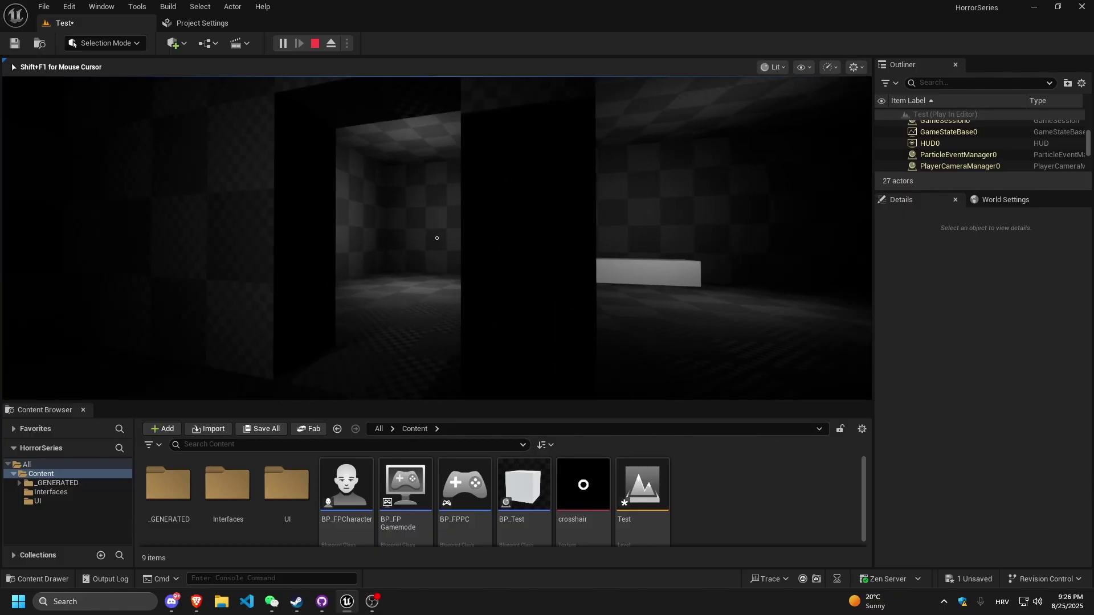
{"action": "key", "text": "s"}
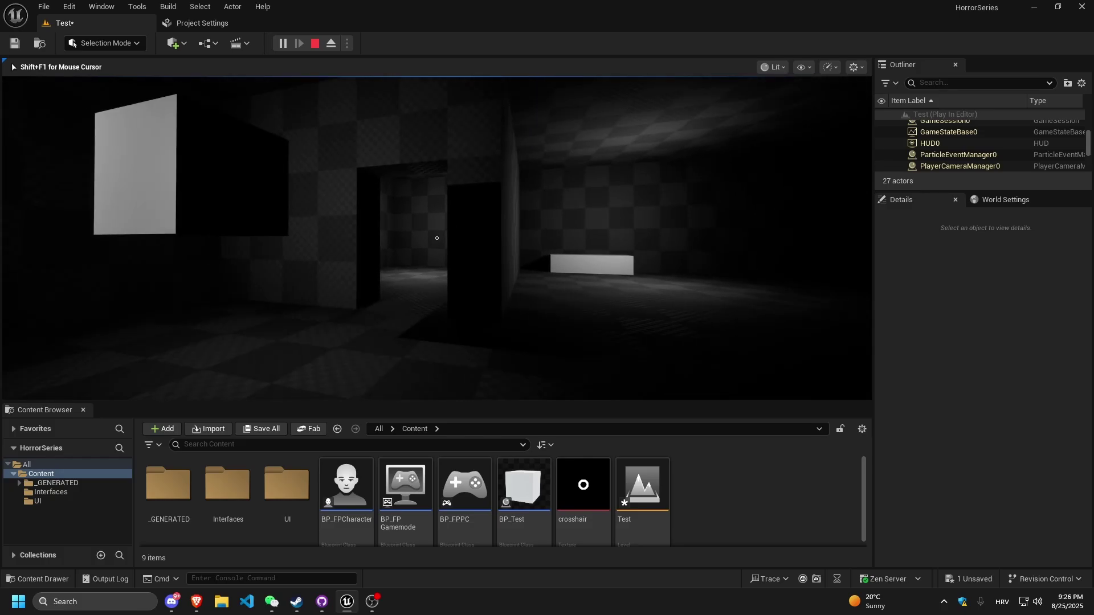
{"action": "key", "text": "s"}
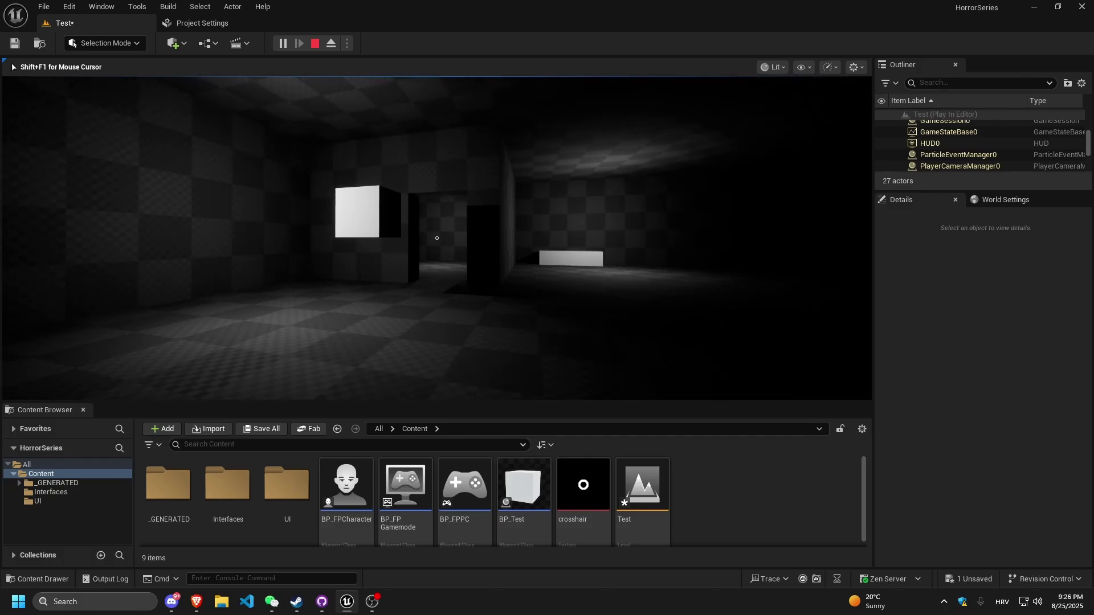
{"action": "key", "text": "Escape"}
{"action": "right_click_drag", "start_coordinate": [570, 207], "coordinate": [576, 225]}
{"action": "key", "text": "s"}
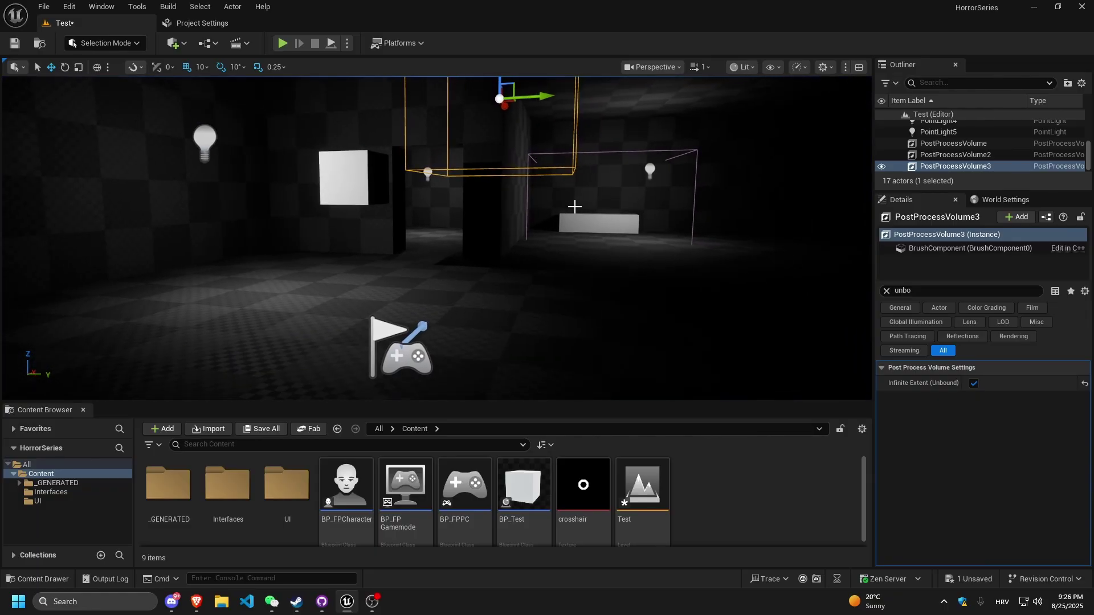